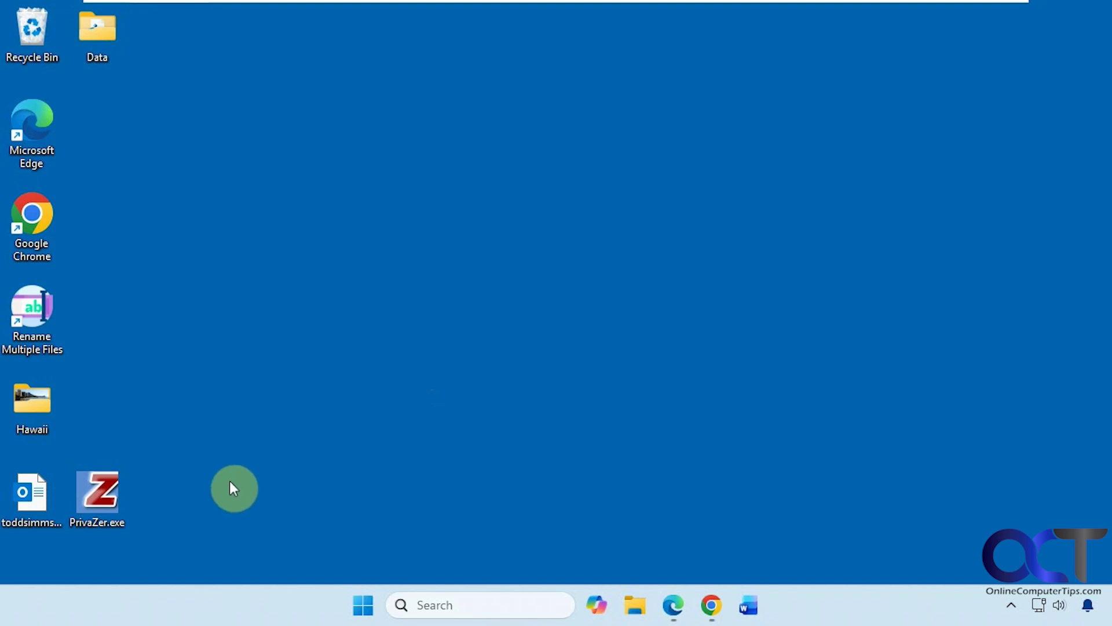
- Launch PrivaZer.exe, approve the UAC prompt, and keep the PRO version set to No
double_click(101, 505)
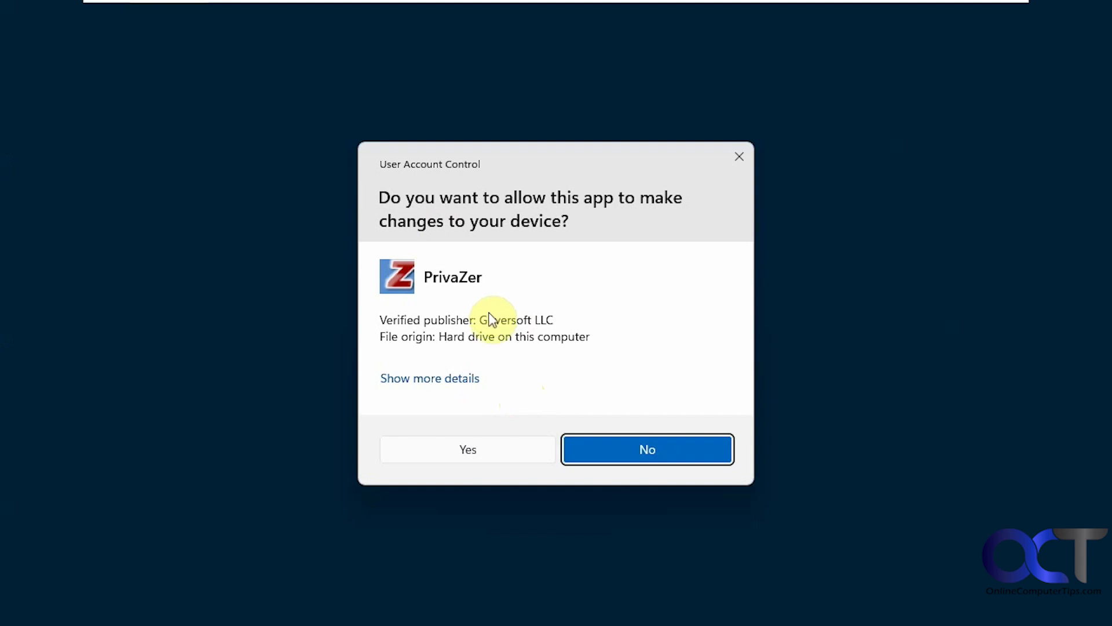
click(471, 450)
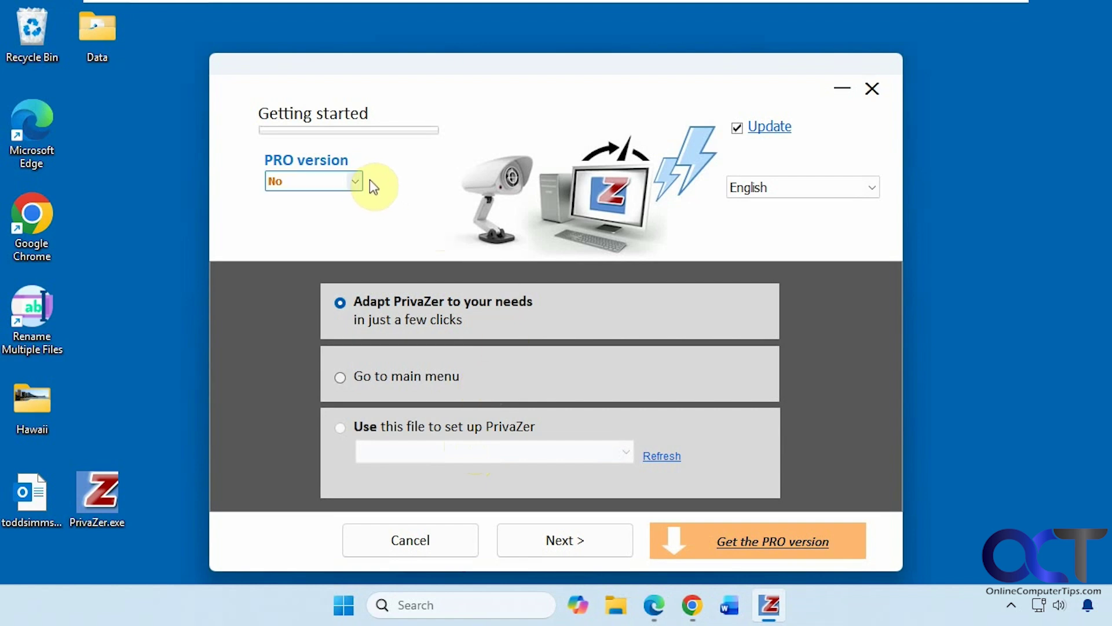
click(355, 183)
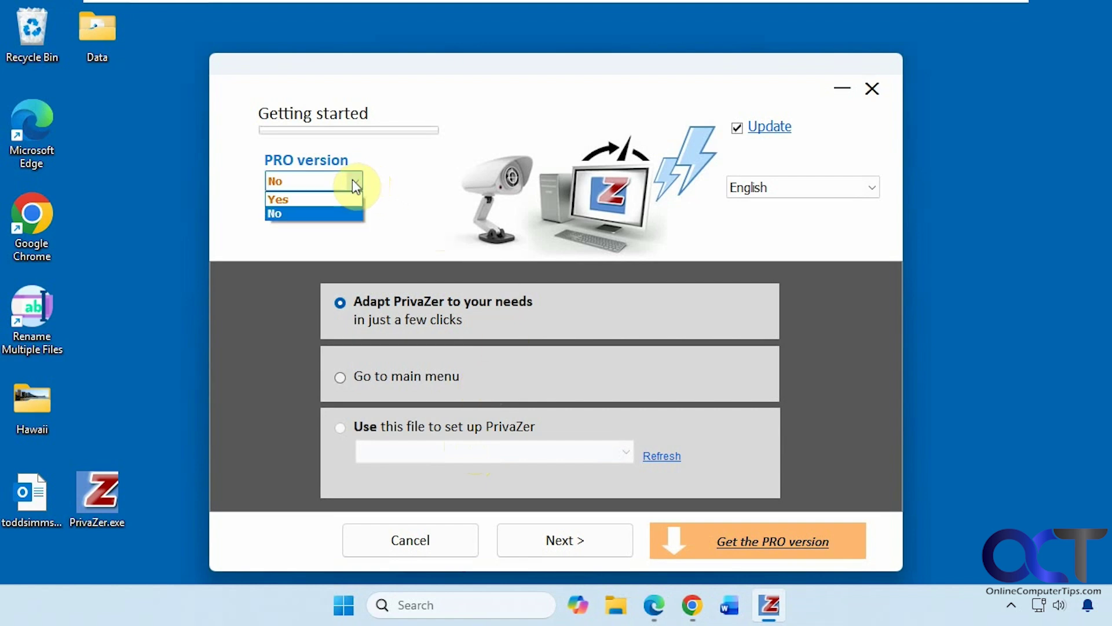
click(354, 183)
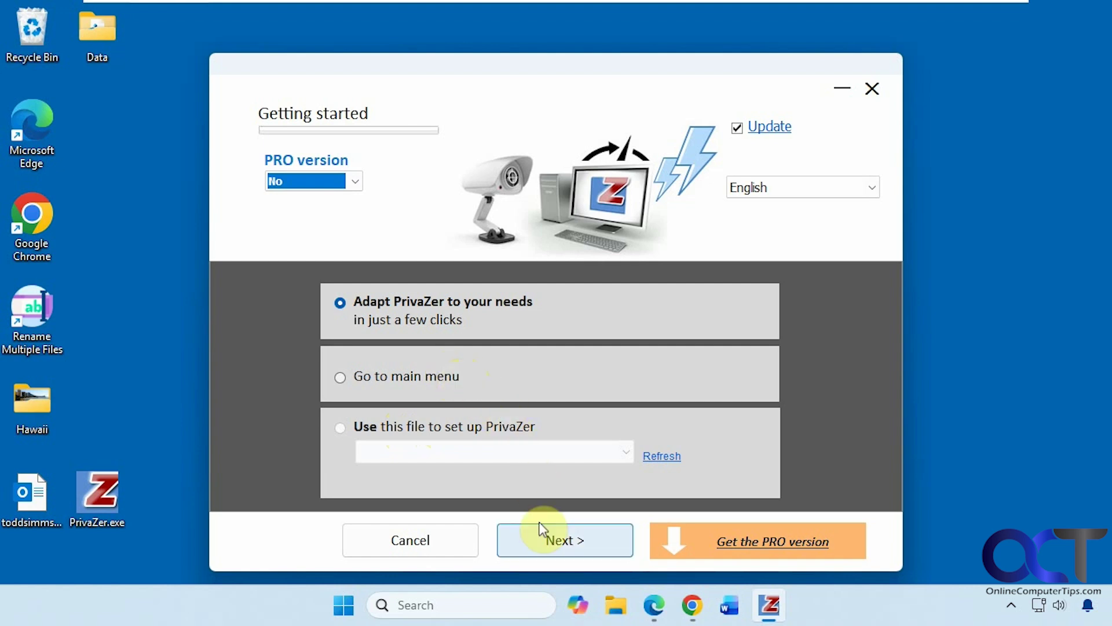
- Choose Advanced user as the computer user type in the setup wizard
click(546, 544)
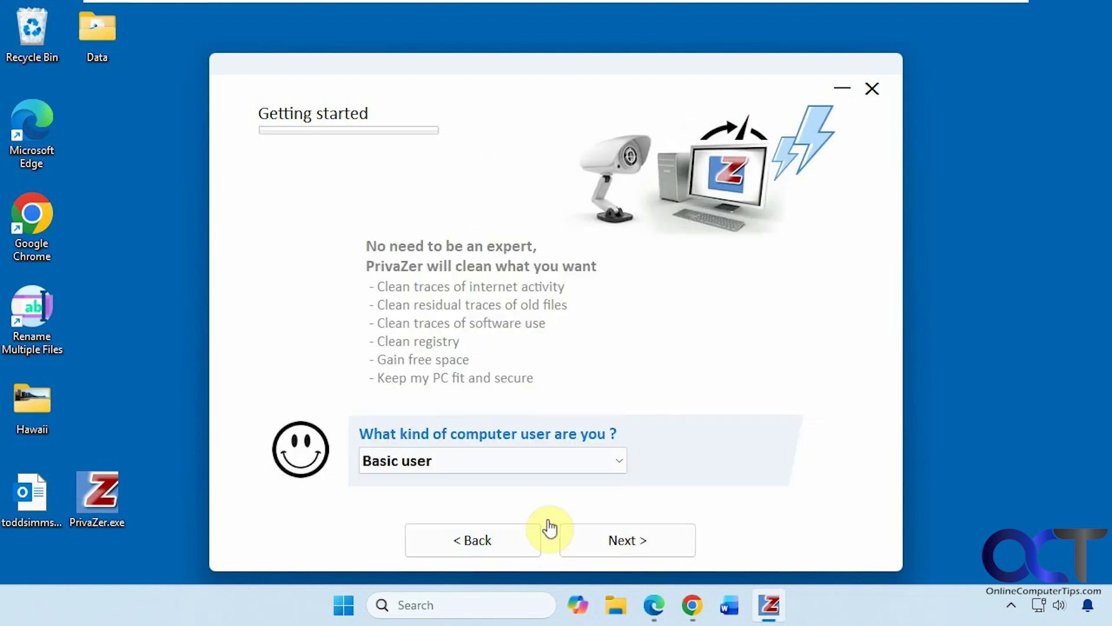
click(550, 459)
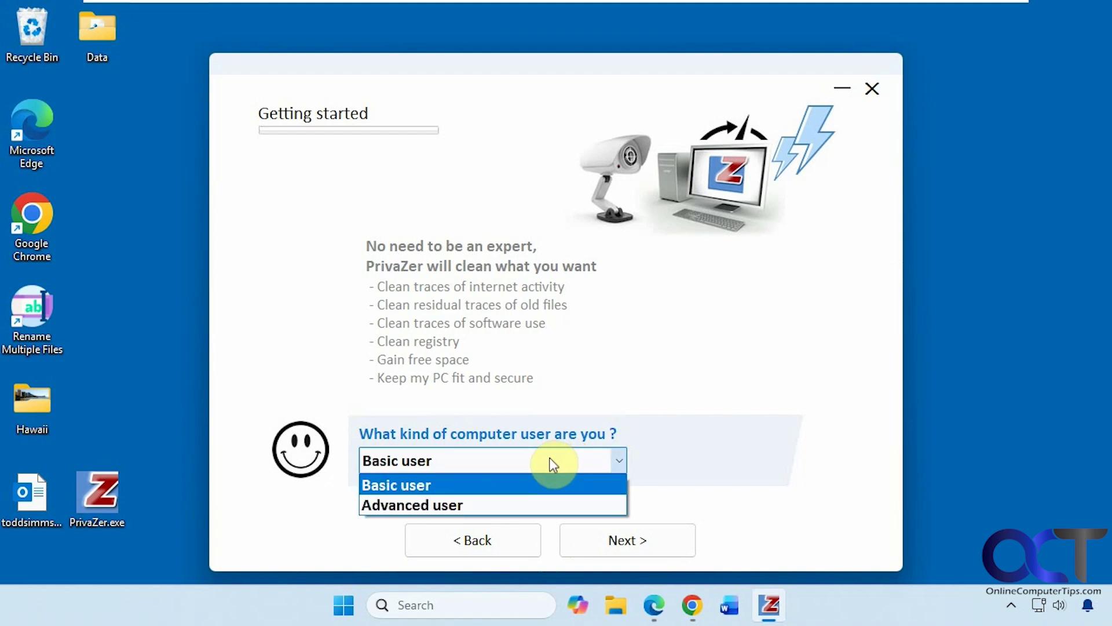
click(505, 506)
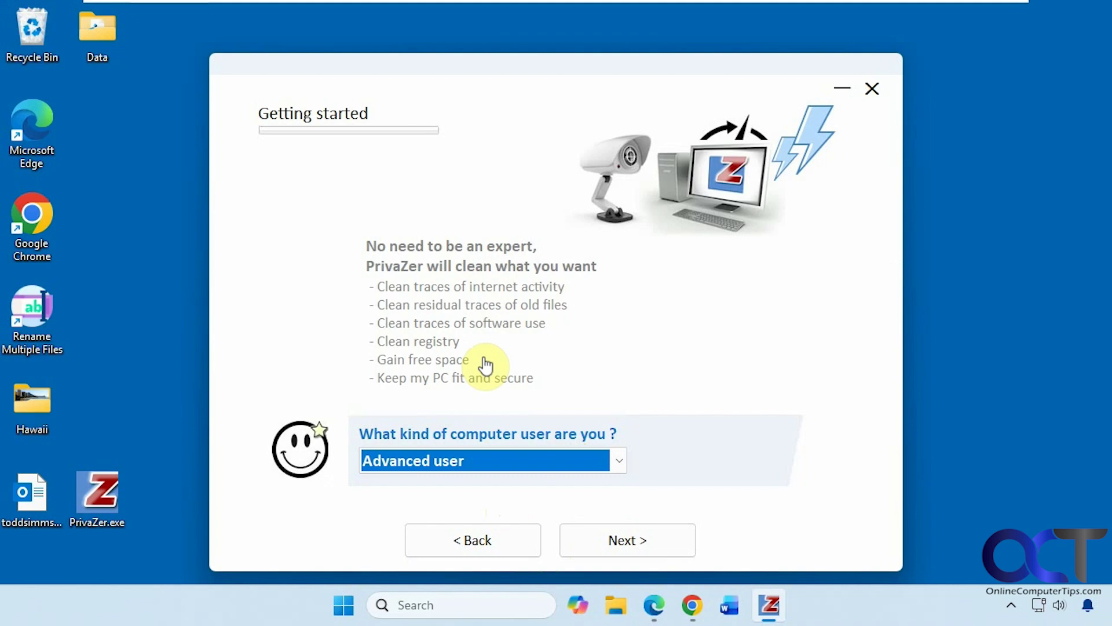
click(606, 539)
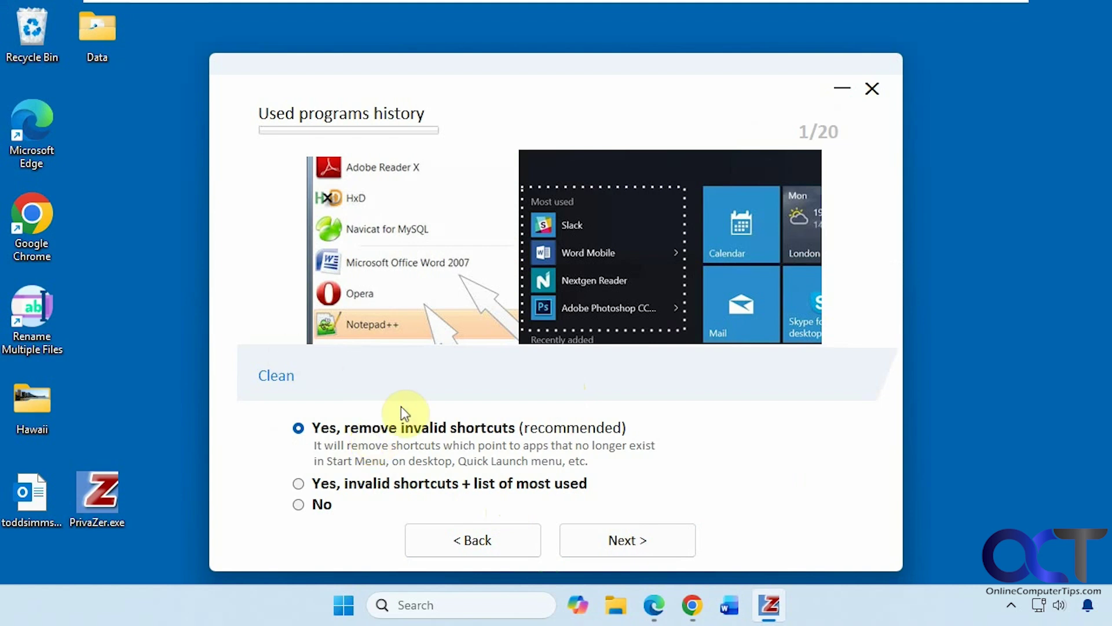
- Set Recycle bin emptying to No, leave Office histories alone, and set photo/image histories to Yes
click(604, 544)
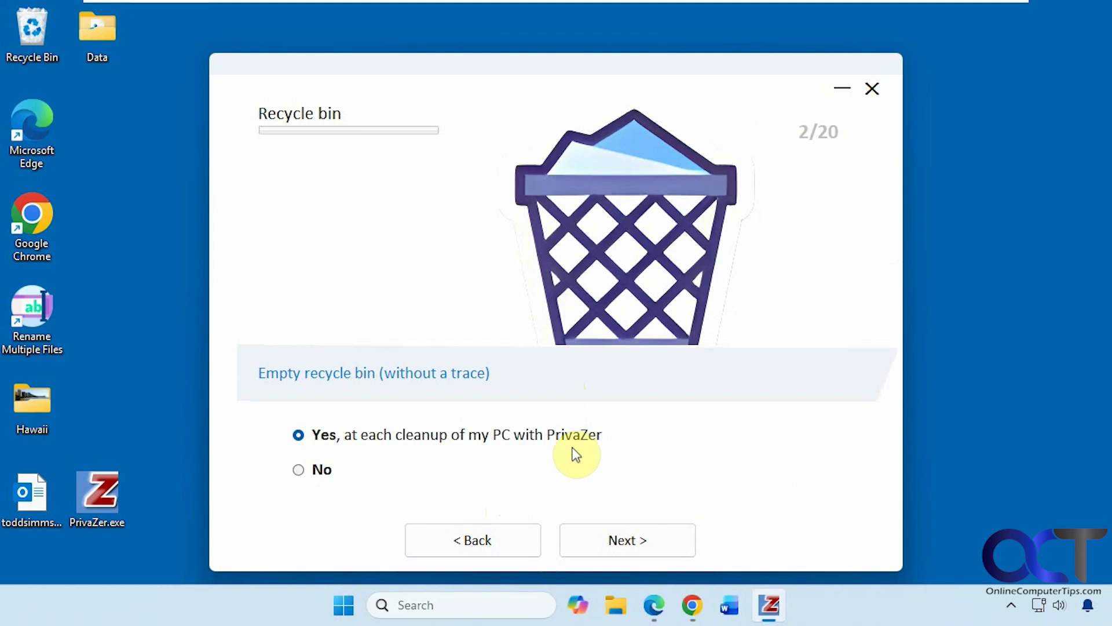
click(298, 471)
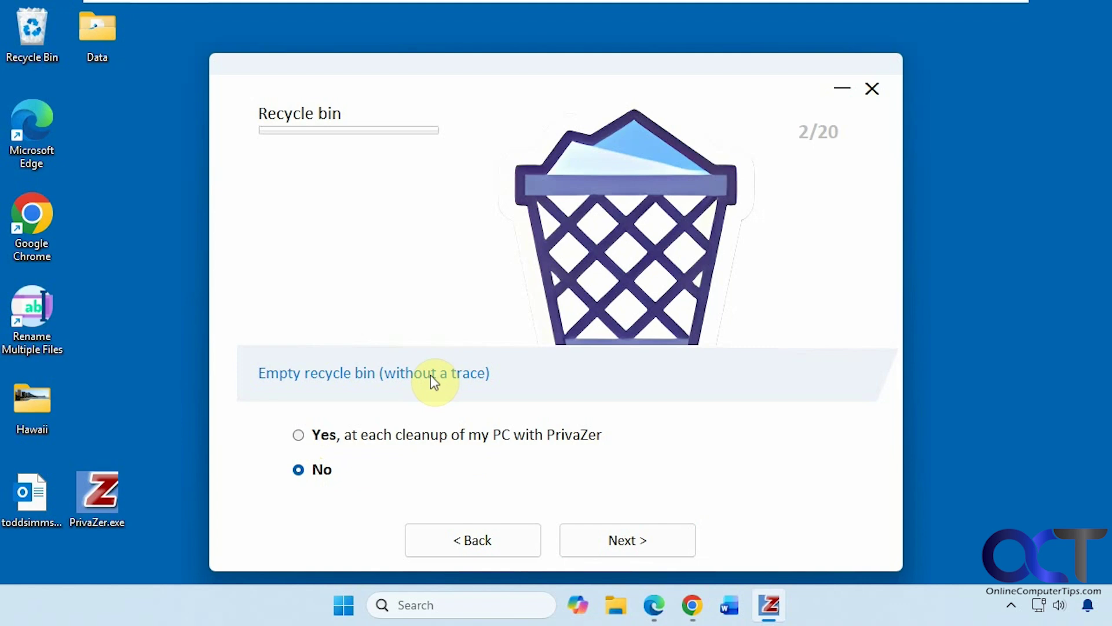
click(630, 540)
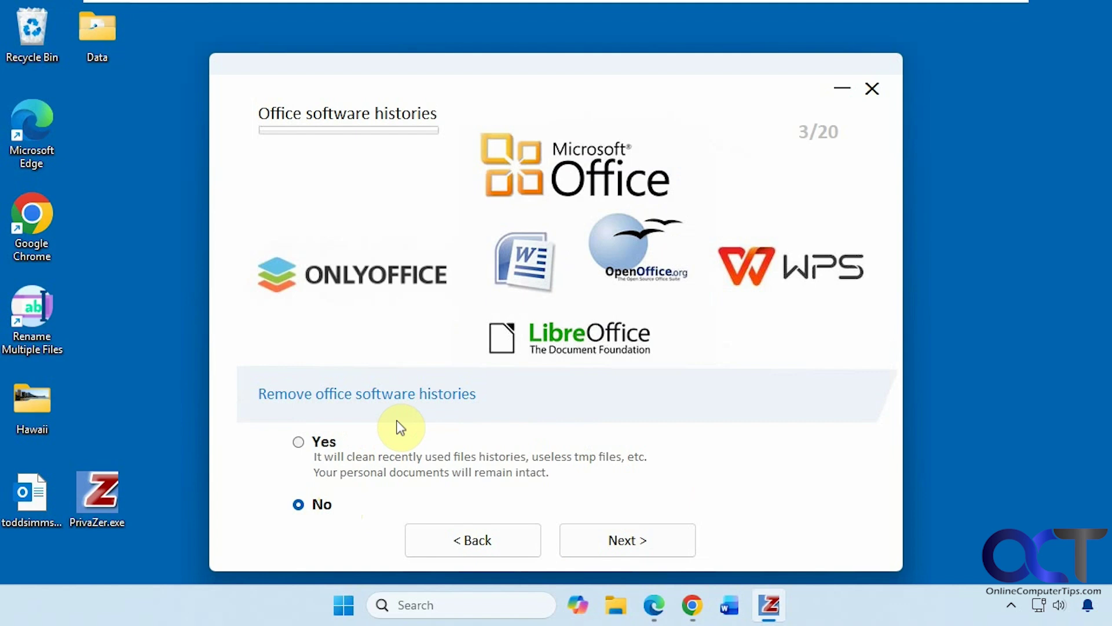
click(652, 530)
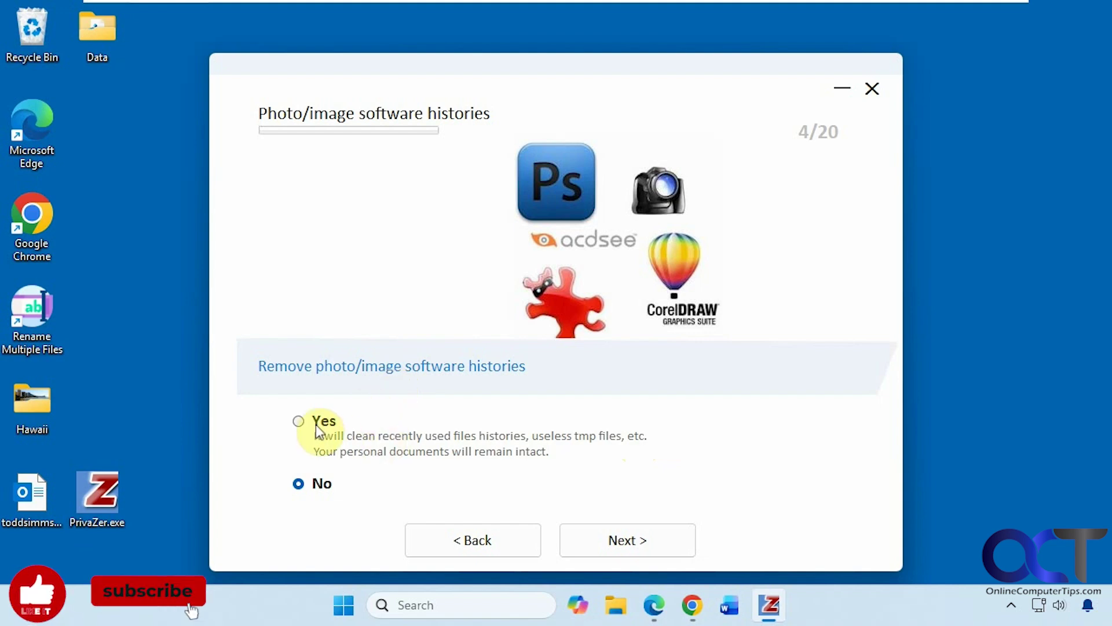
click(298, 421)
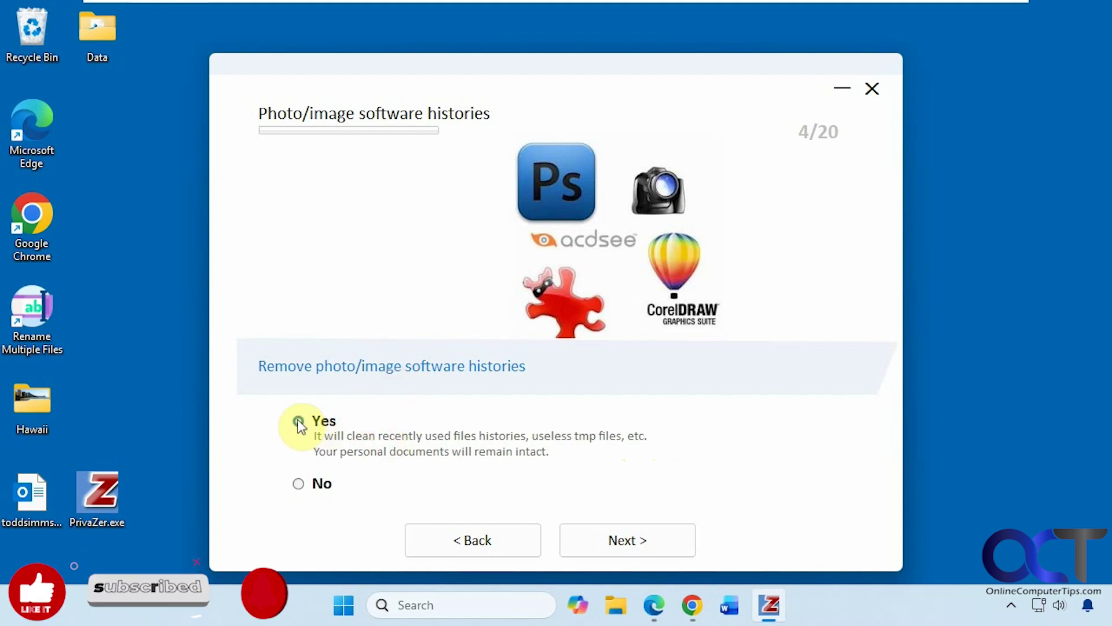
click(624, 541)
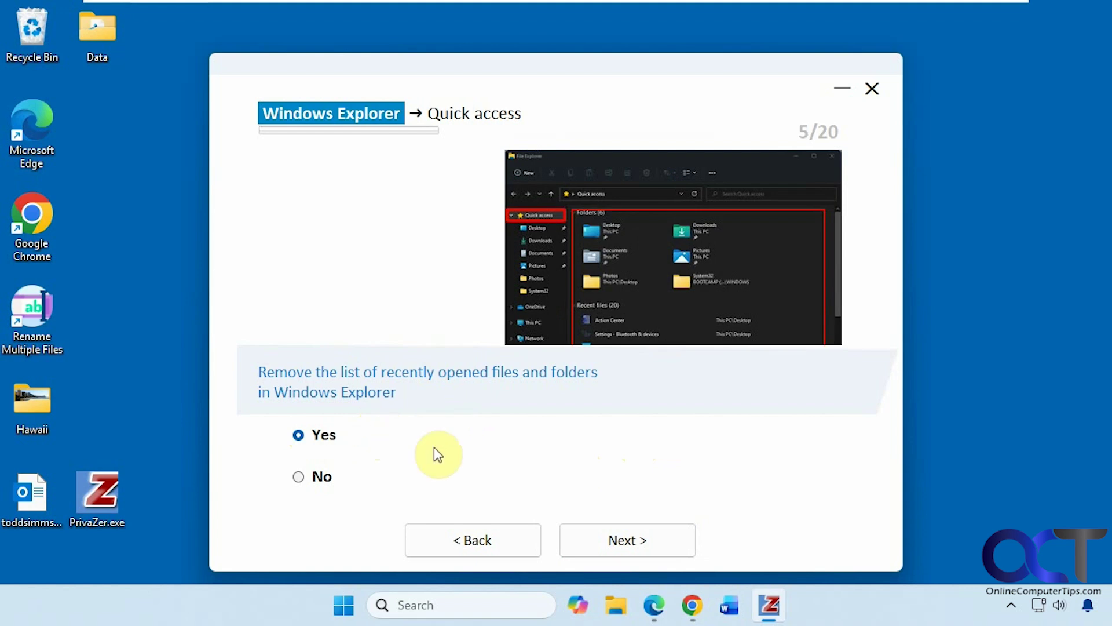
- Keep the thumbnails cache and the last browser session, leaving autocomplete and website thumbnails at defaults
click(645, 525)
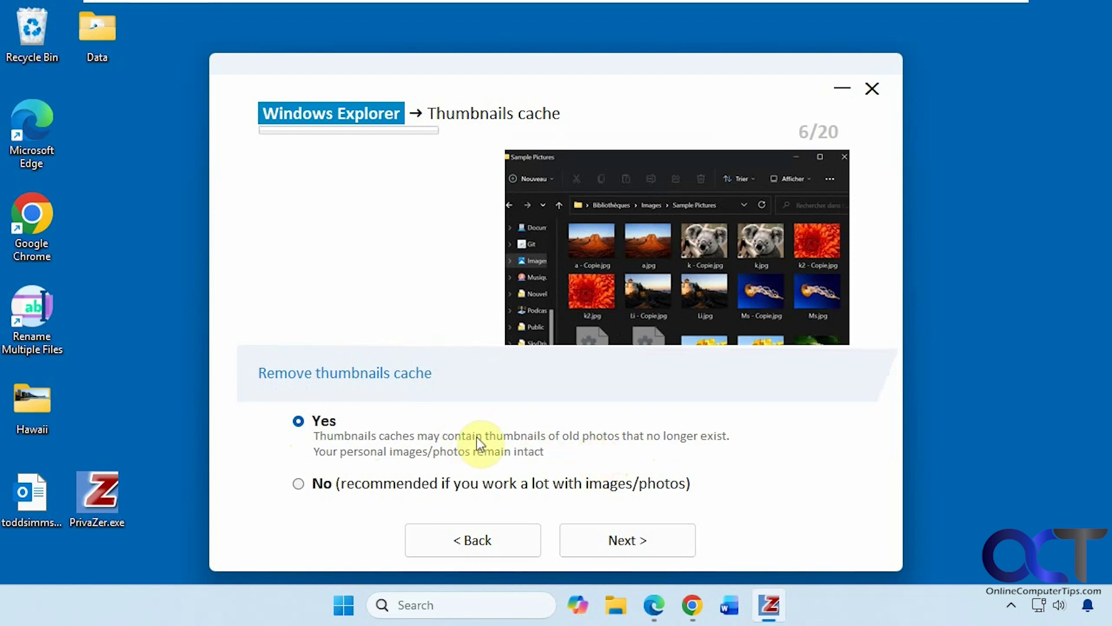
click(299, 485)
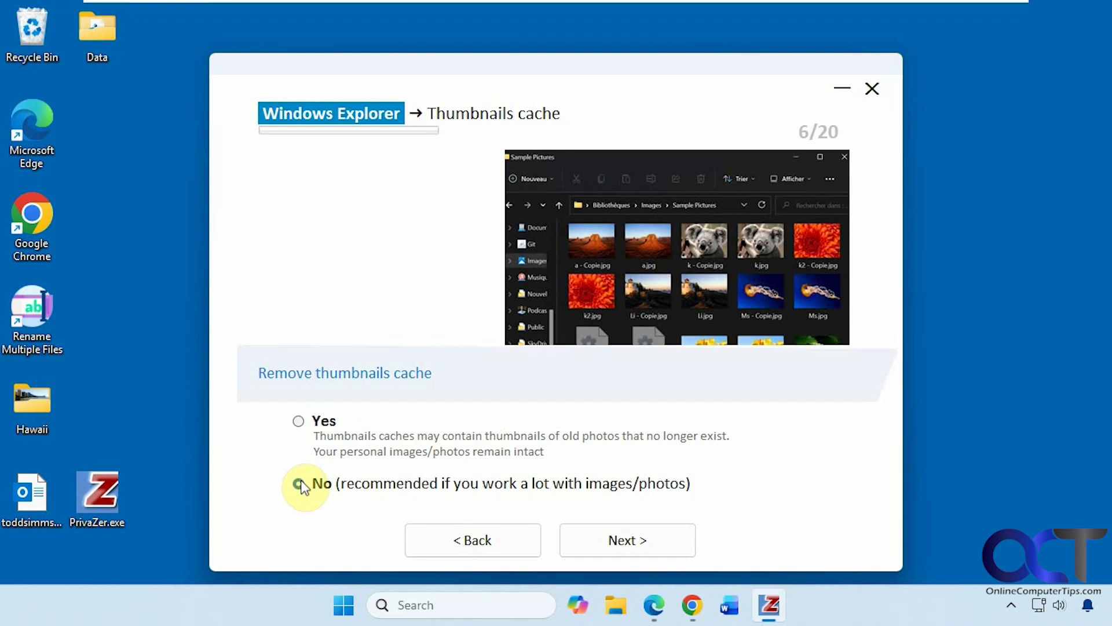
click(602, 537)
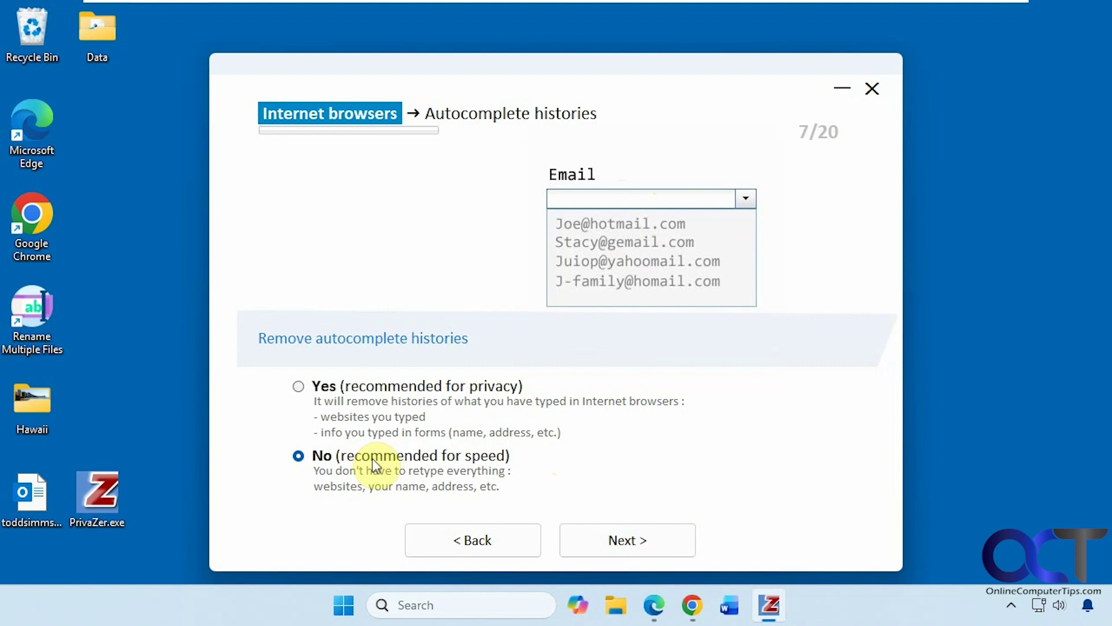
click(625, 539)
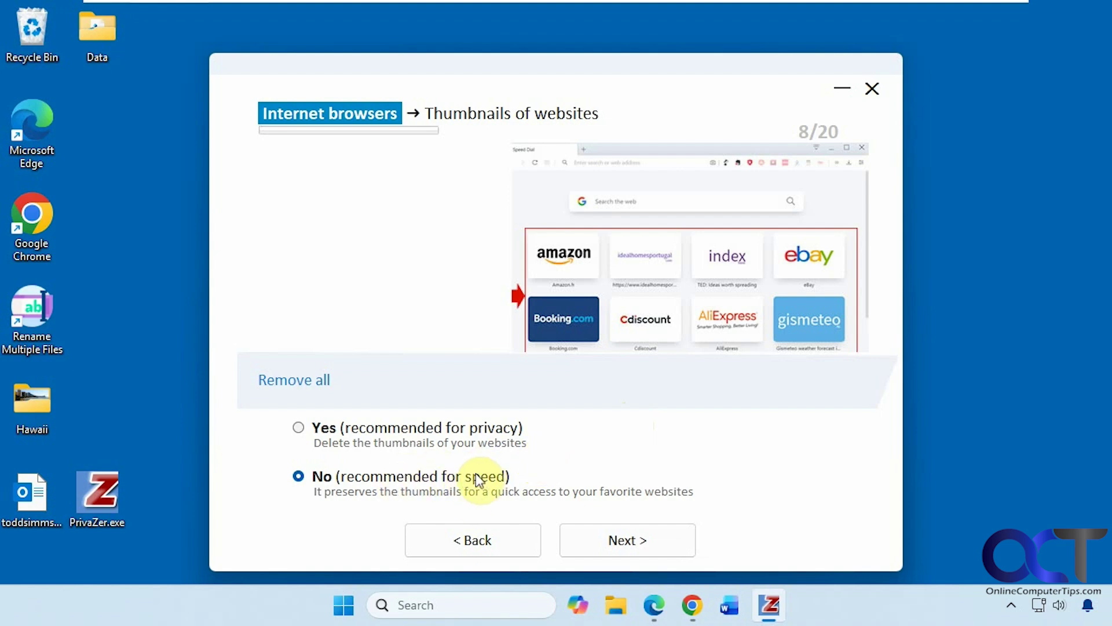
click(624, 540)
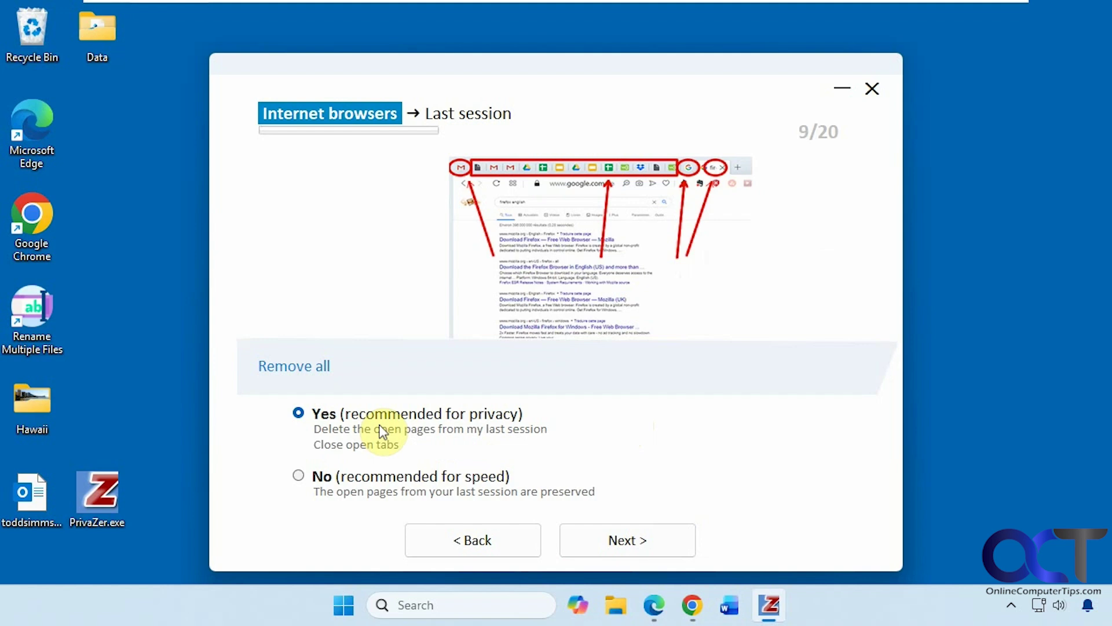
click(299, 479)
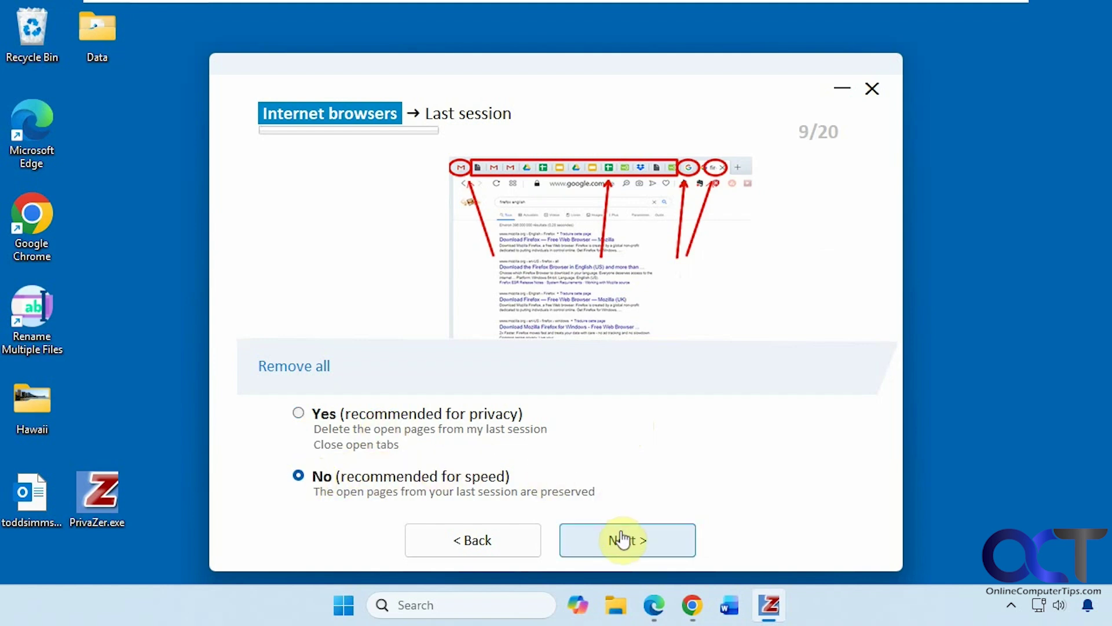
- Close the running Chrome window from the taskbar after checking Edge
right_click(652, 604)
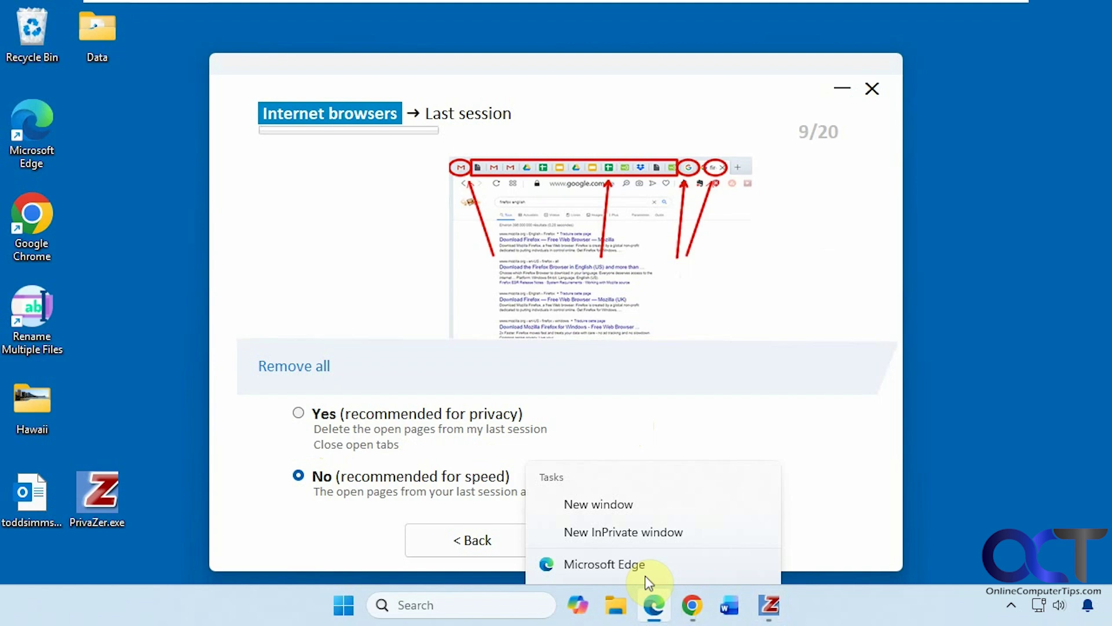
right_click(693, 605)
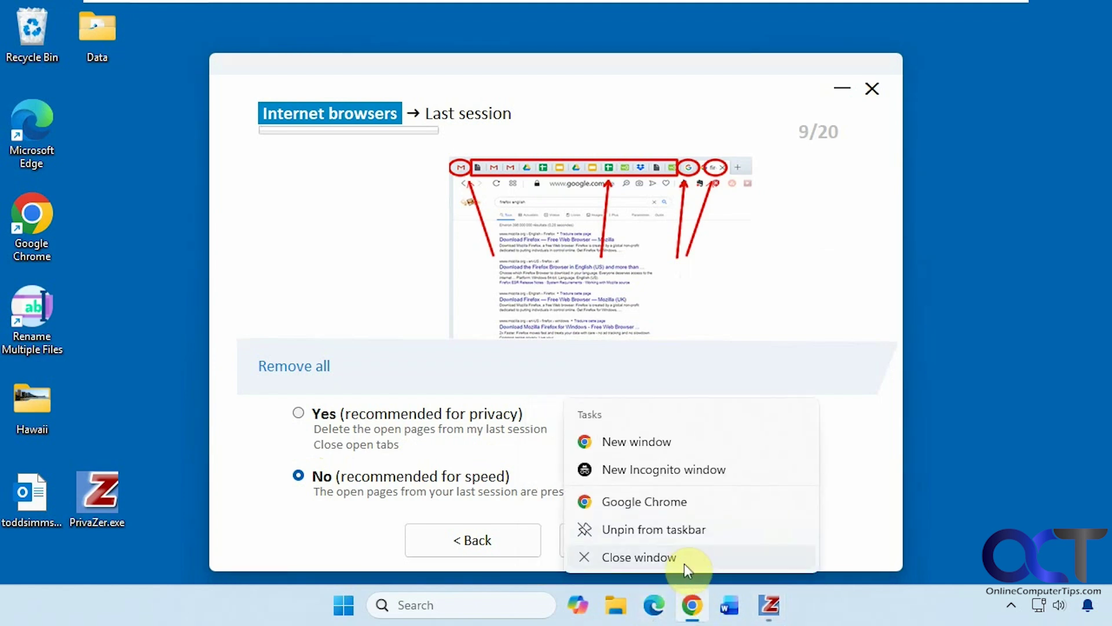
click(684, 560)
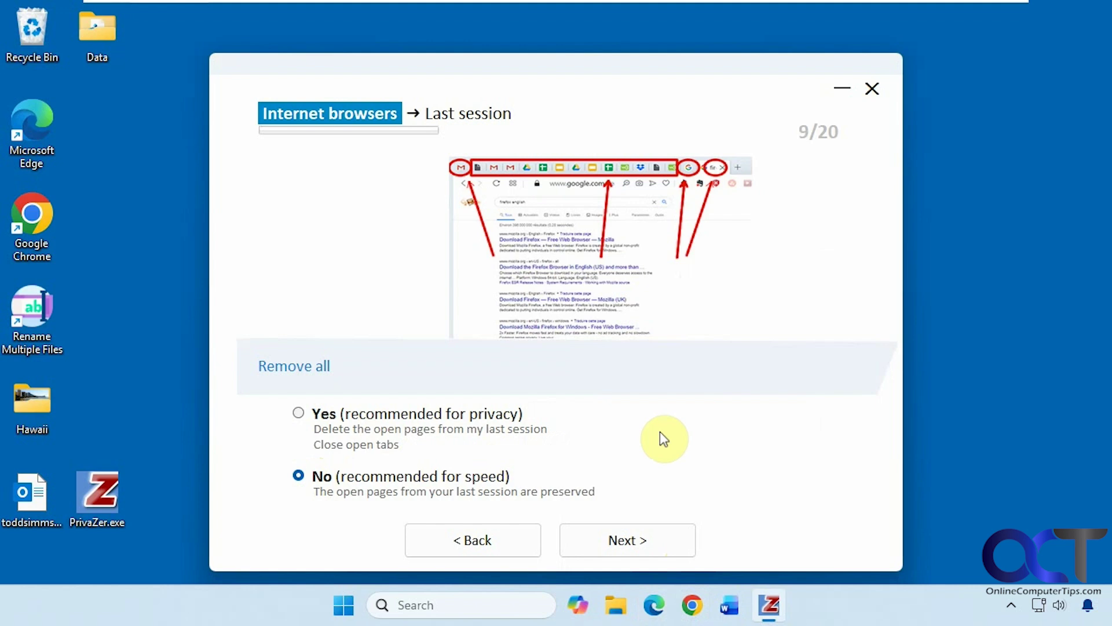
- Keep browsing history, keep automatic cookie selection, and keep removing all WebCache
click(650, 539)
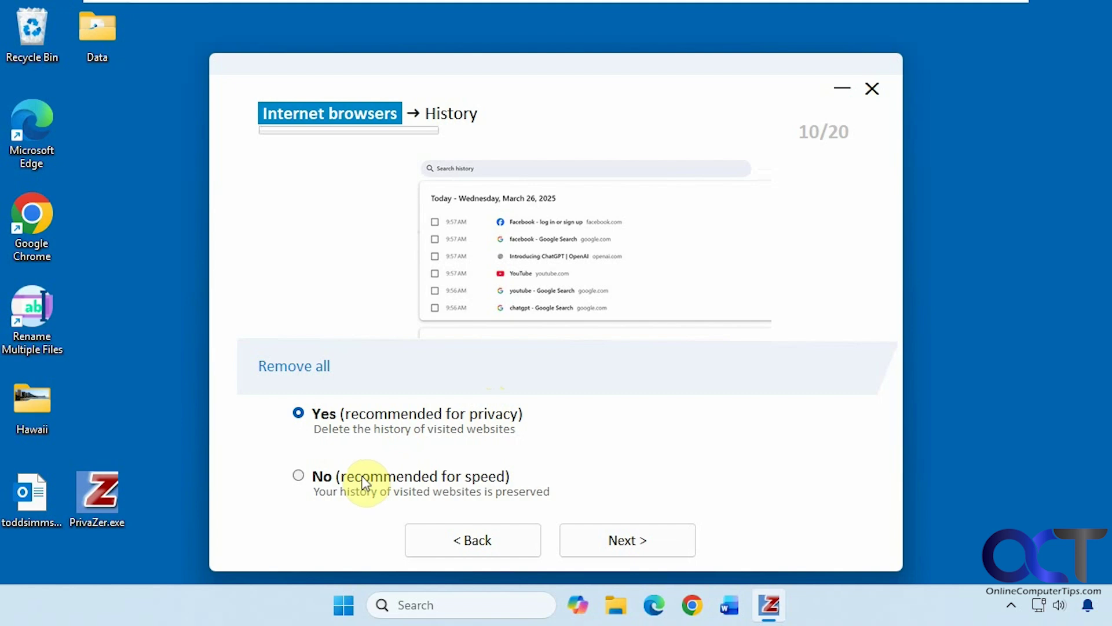
click(298, 476)
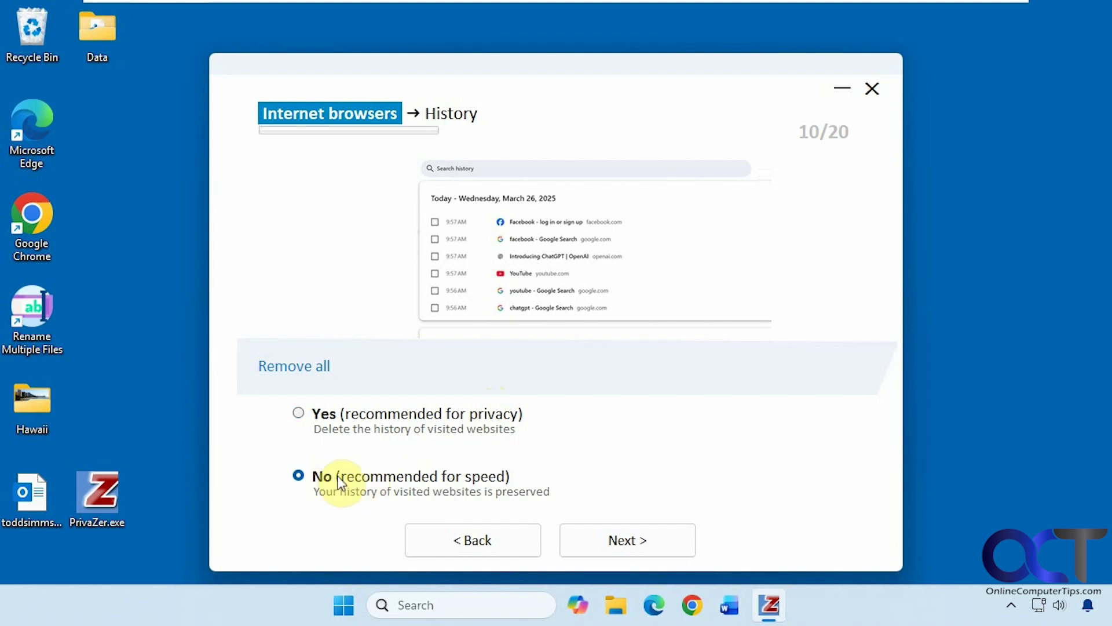
click(648, 532)
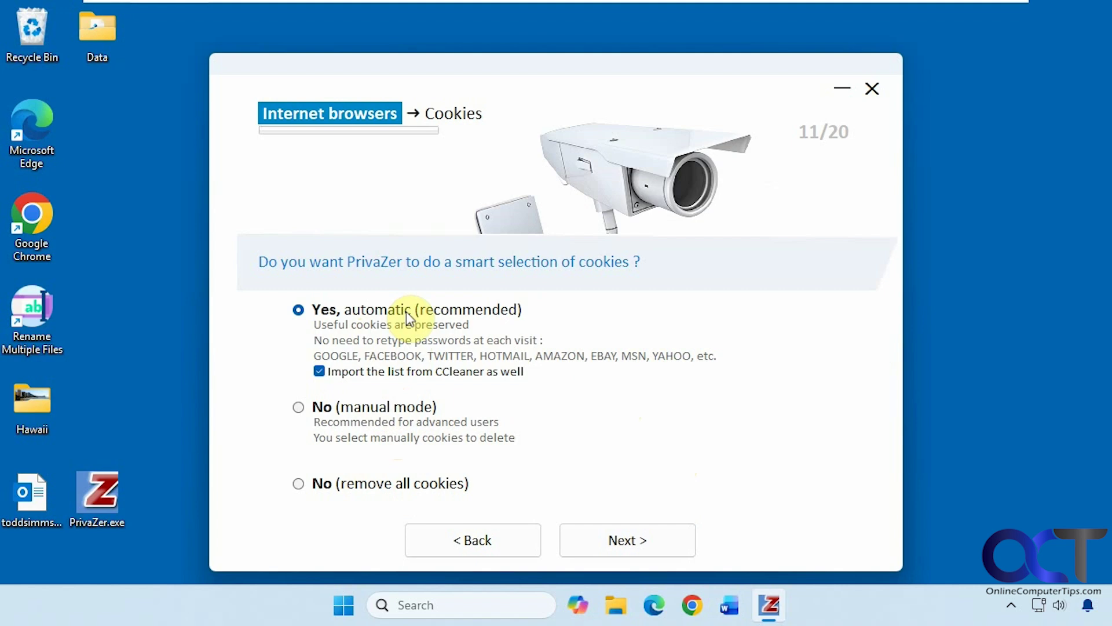
click(632, 543)
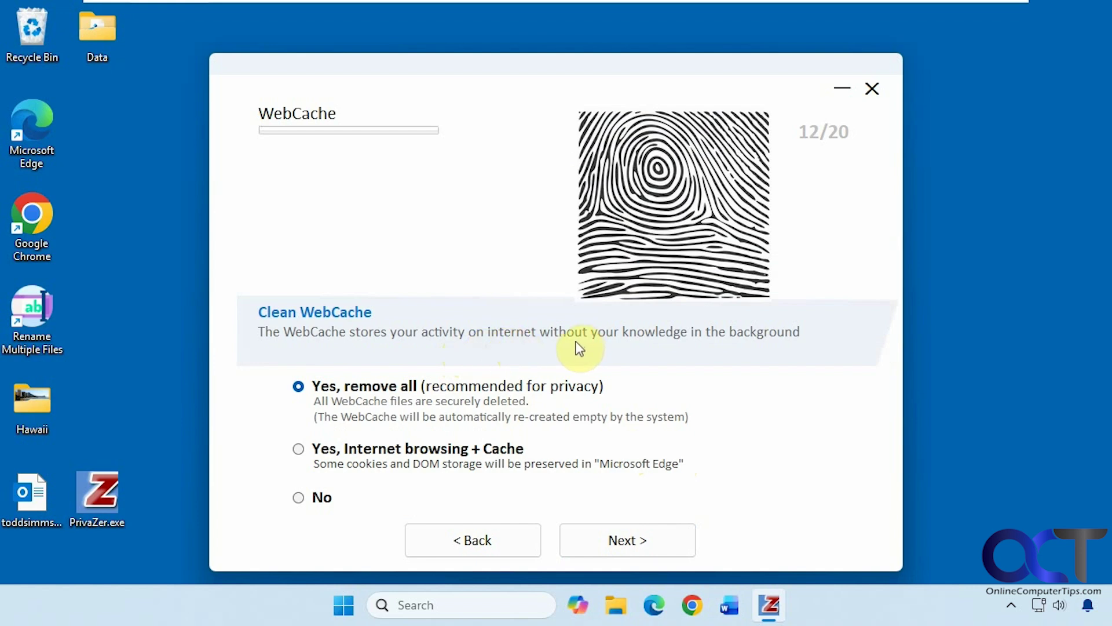
click(624, 544)
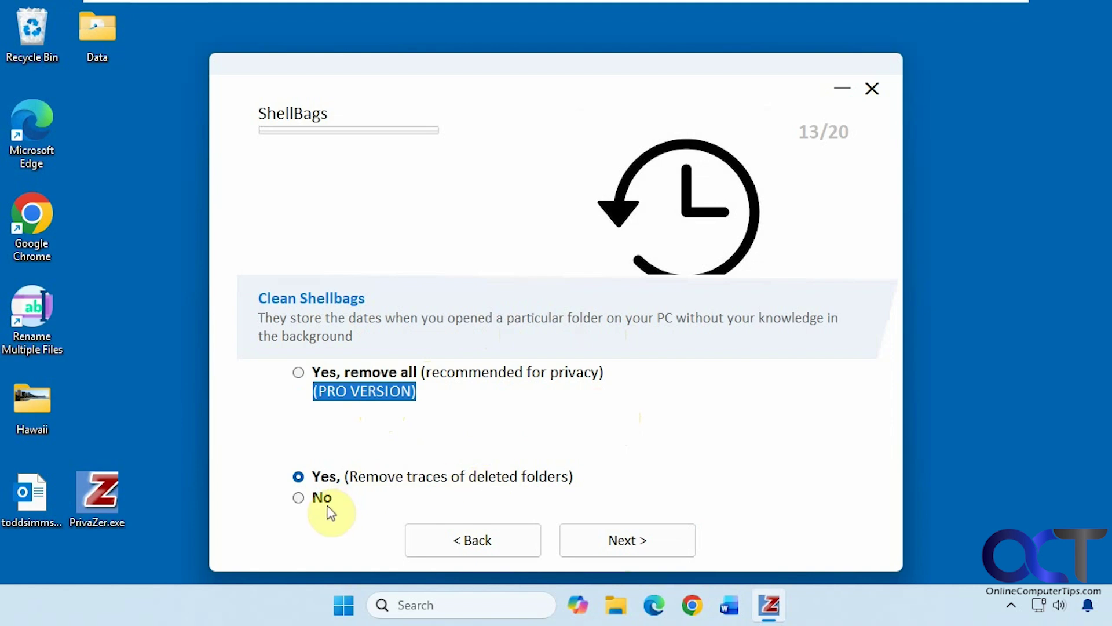
- Choose 'No, do not clean traces in the registry' and pass the SRUM and Games histories pages
click(621, 542)
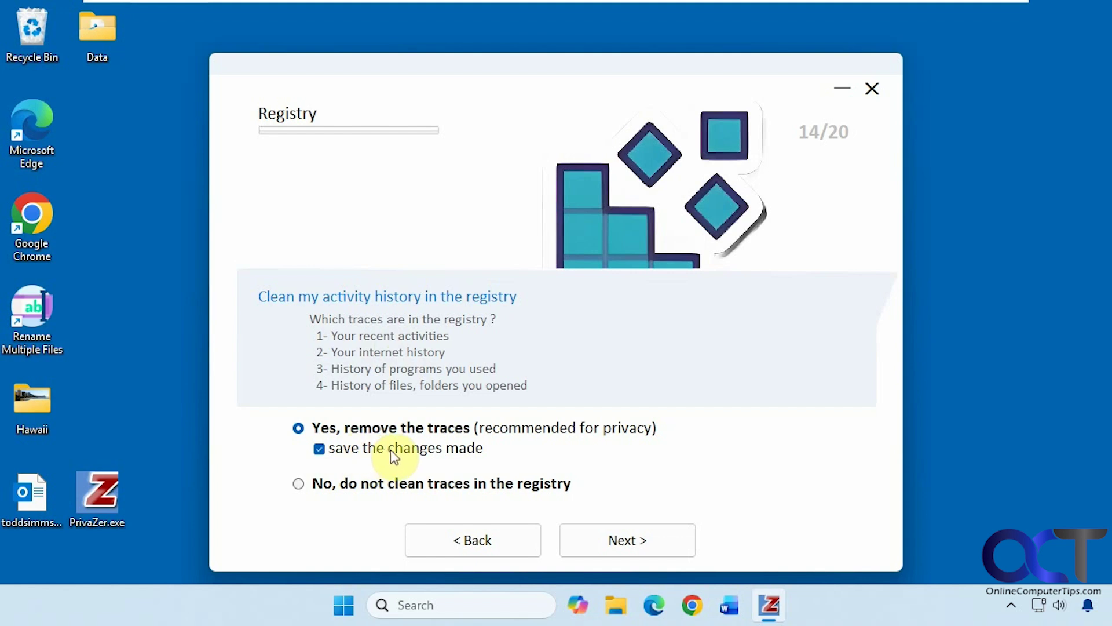
click(299, 485)
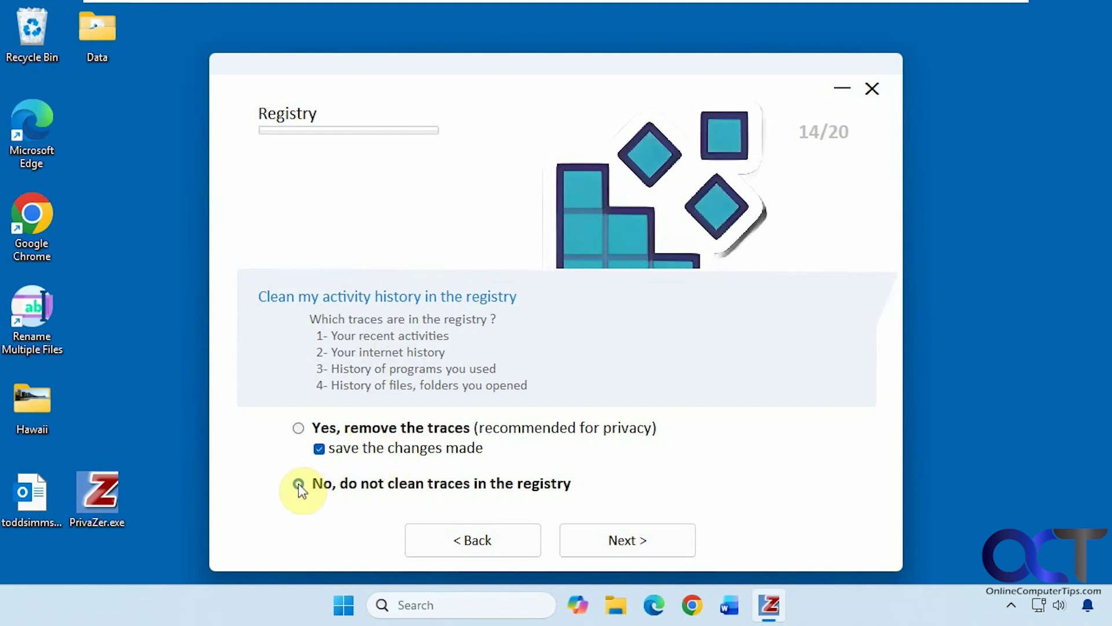
click(625, 540)
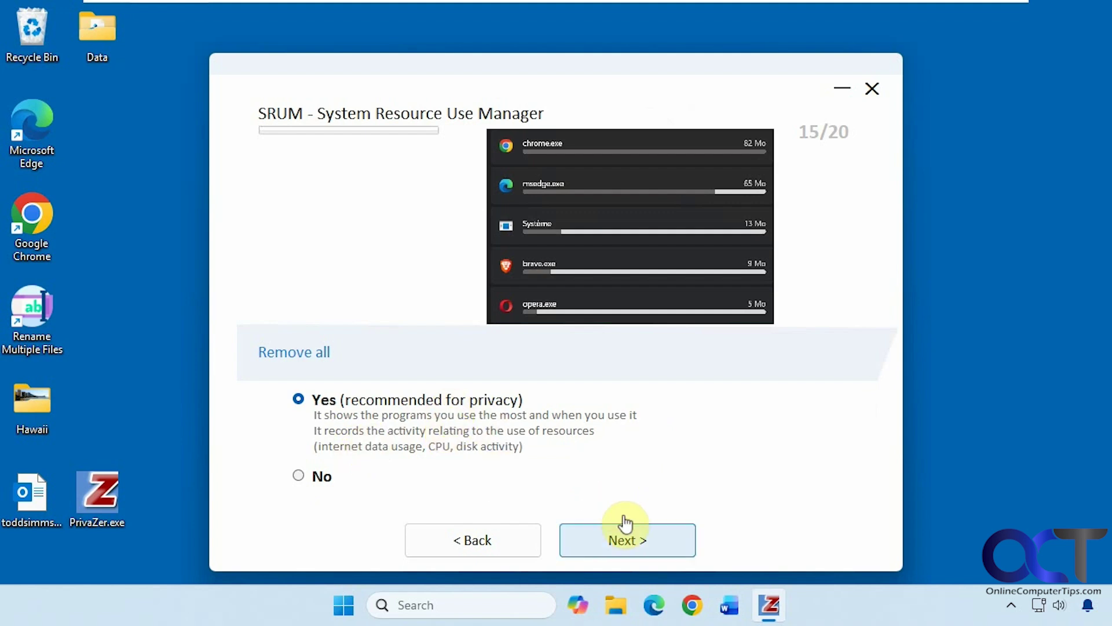
click(627, 536)
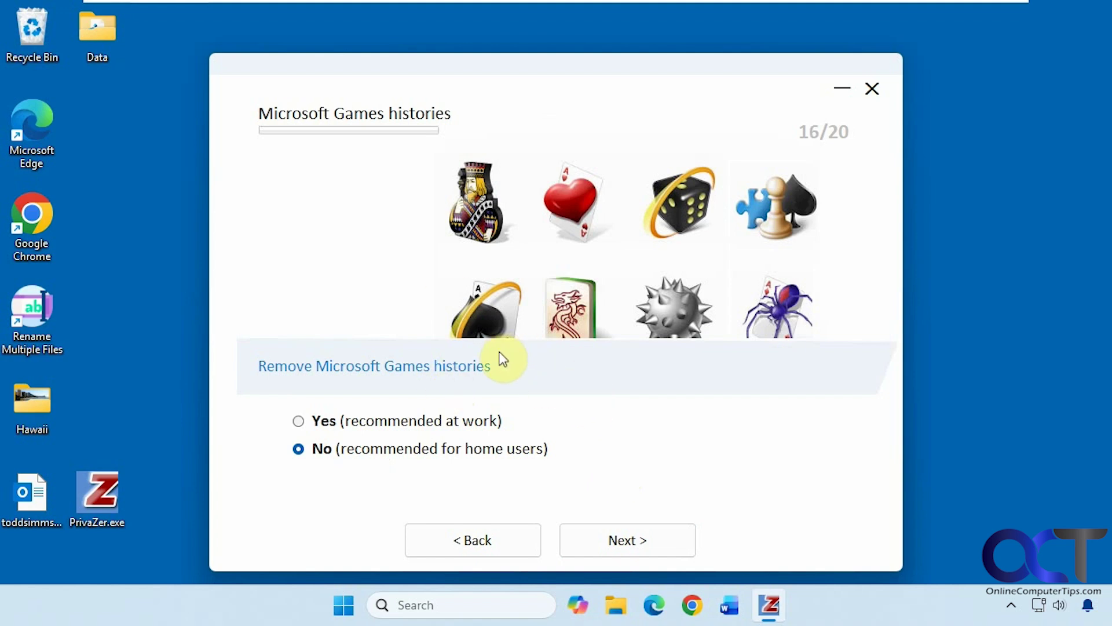
click(620, 542)
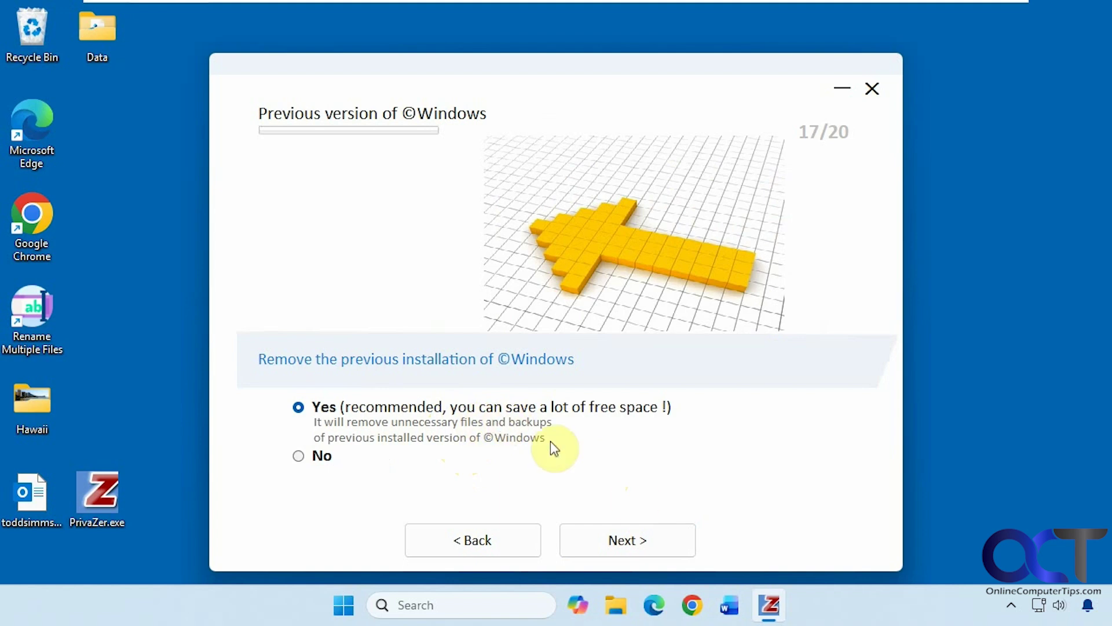
- Pass the Windows Update and Prefetch pages, then choose 'No (I frequently use PC hibernation)'
click(638, 539)
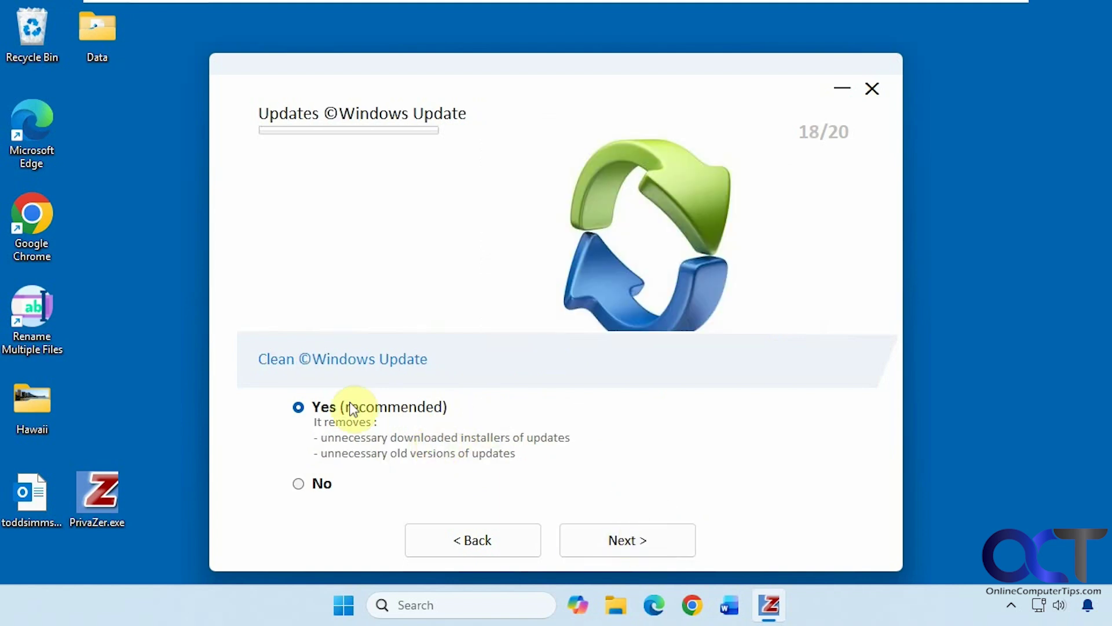
click(621, 539)
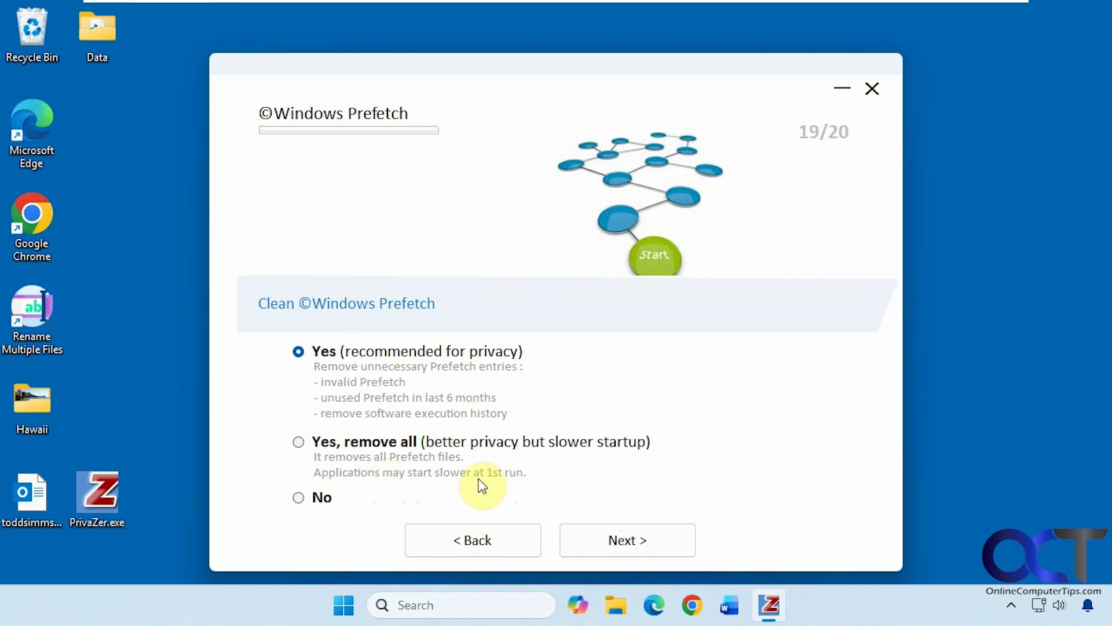
key(Return)
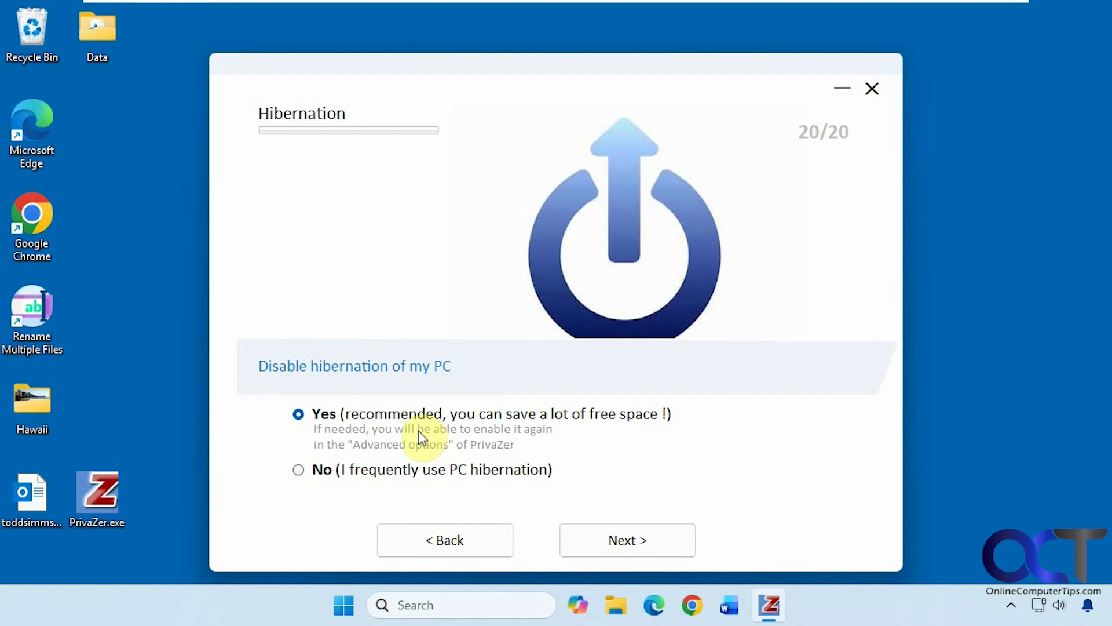
click(301, 471)
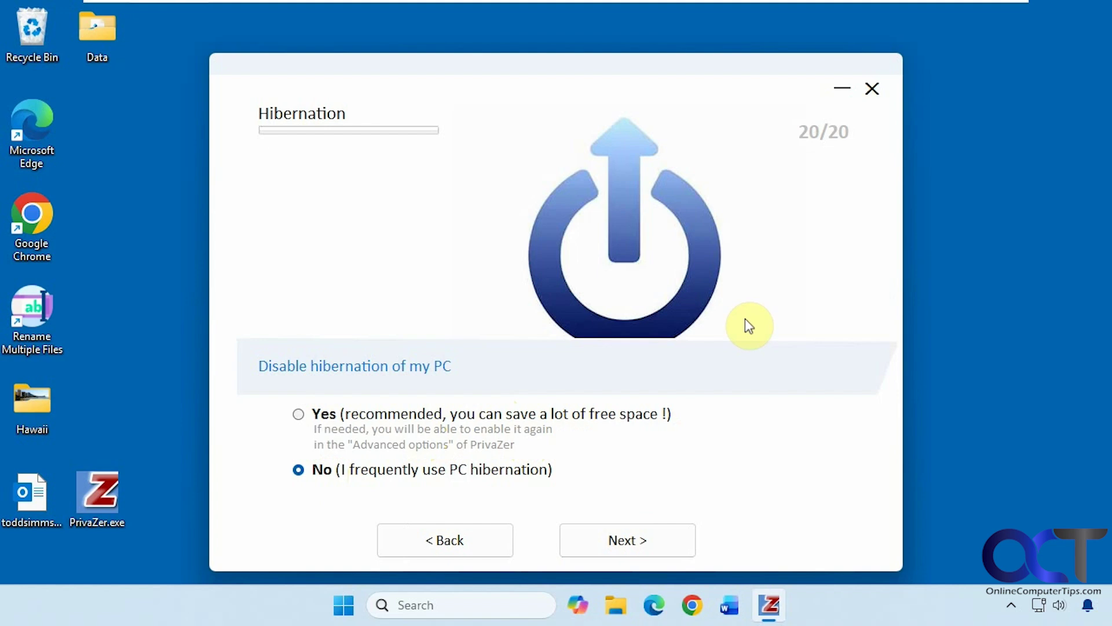
- Save the wizard choices to a new PrivaZer.ini and choose Go to main menu
click(624, 531)
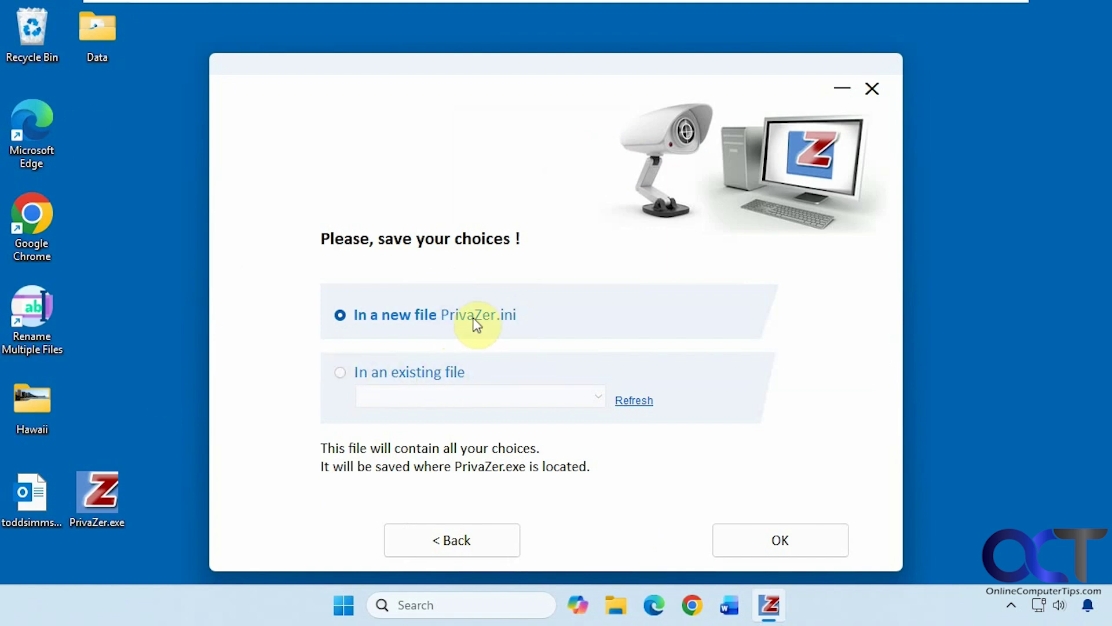
click(758, 540)
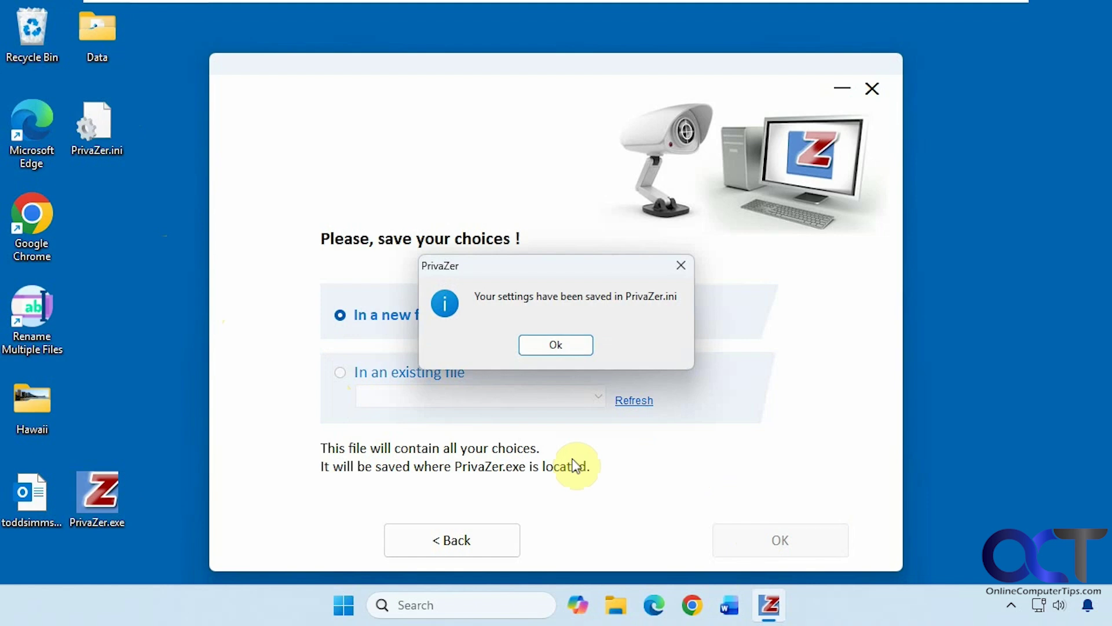
click(559, 344)
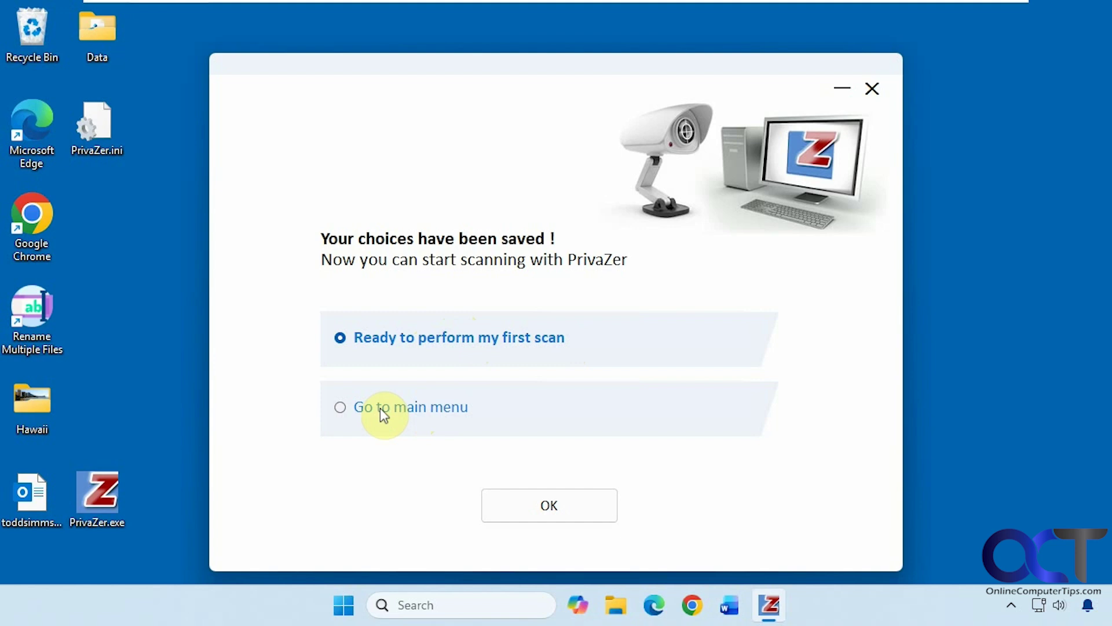
click(342, 409)
- Start an in-depth scan, try the drive and USB key options, then pick Data (E:)
click(524, 503)
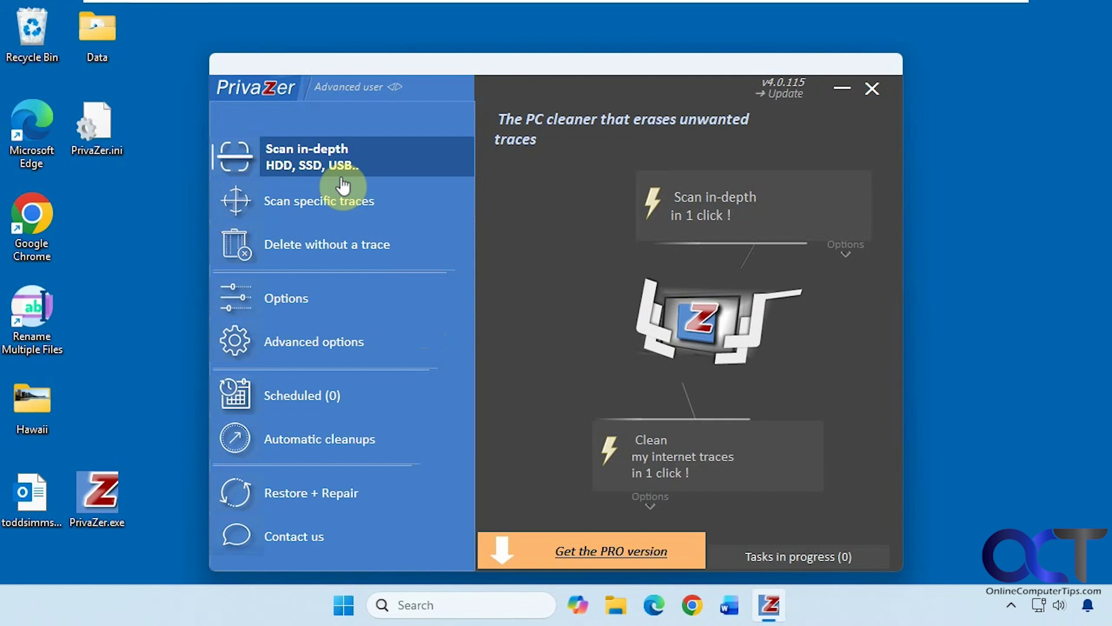
click(319, 168)
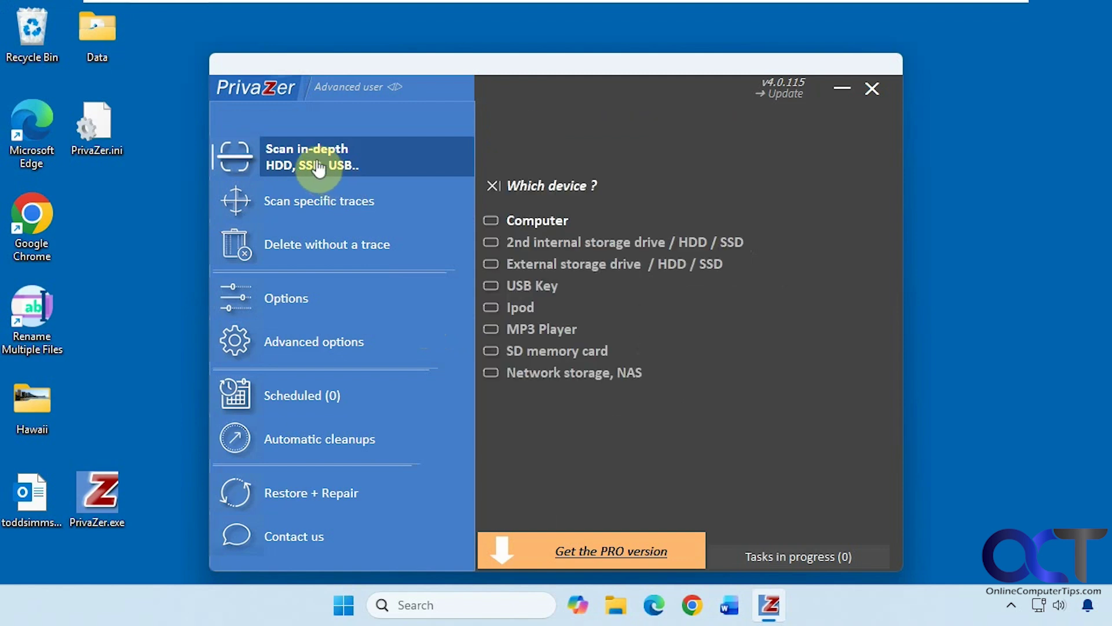
click(543, 243)
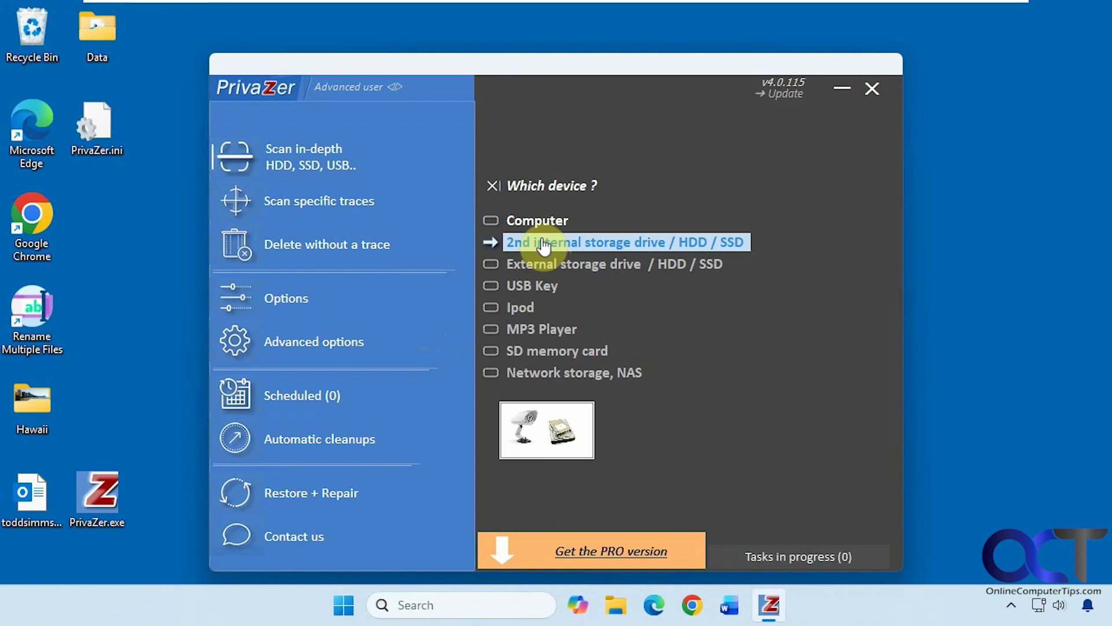
click(546, 266)
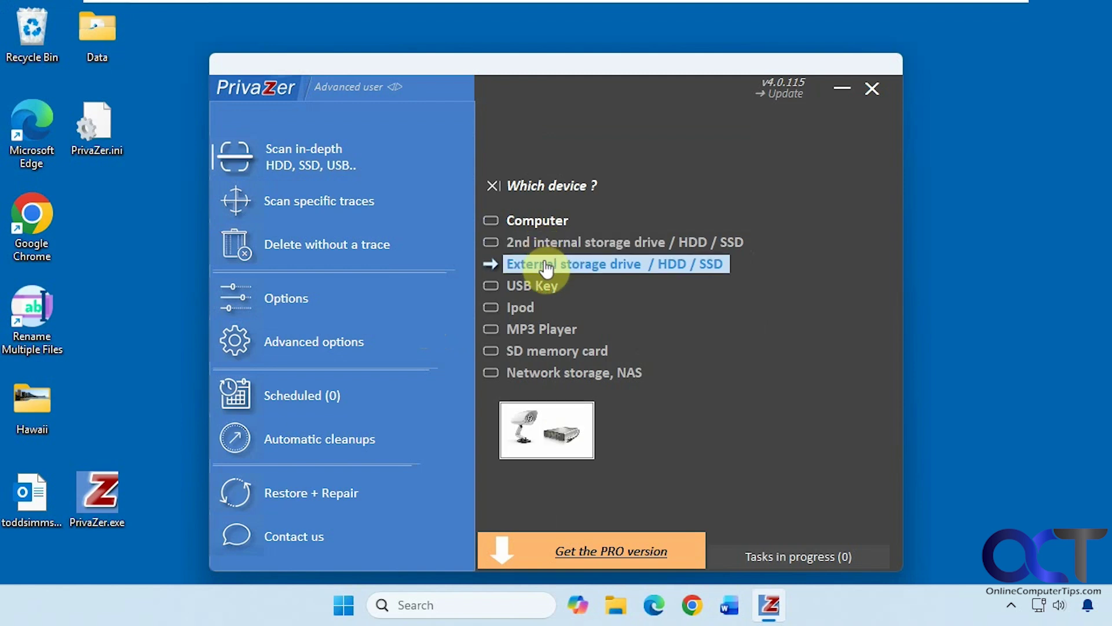
click(544, 287)
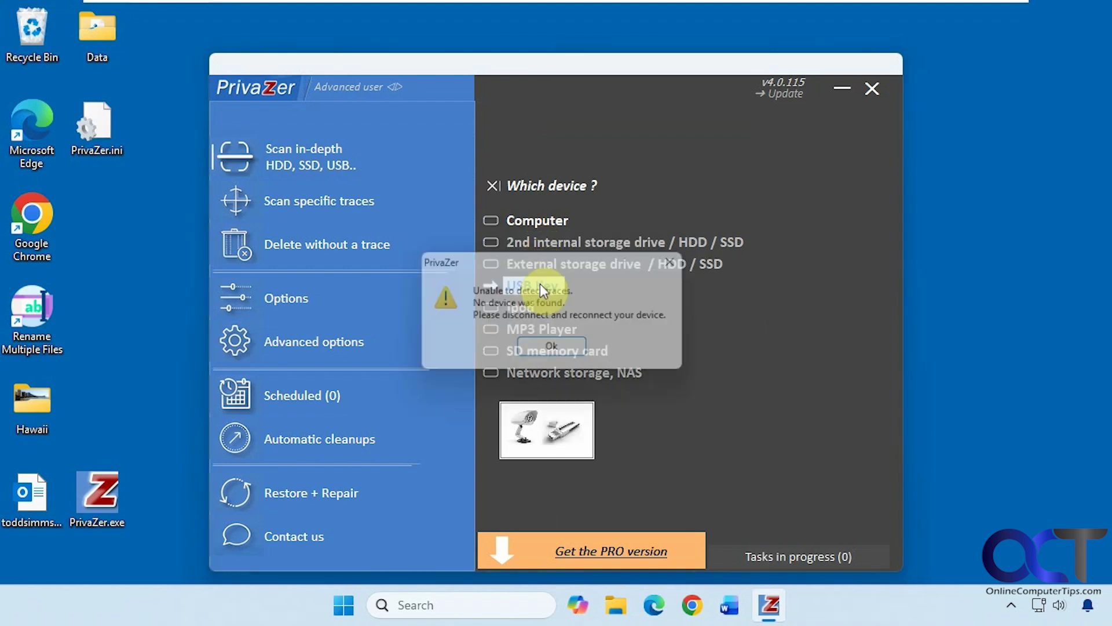
click(548, 351)
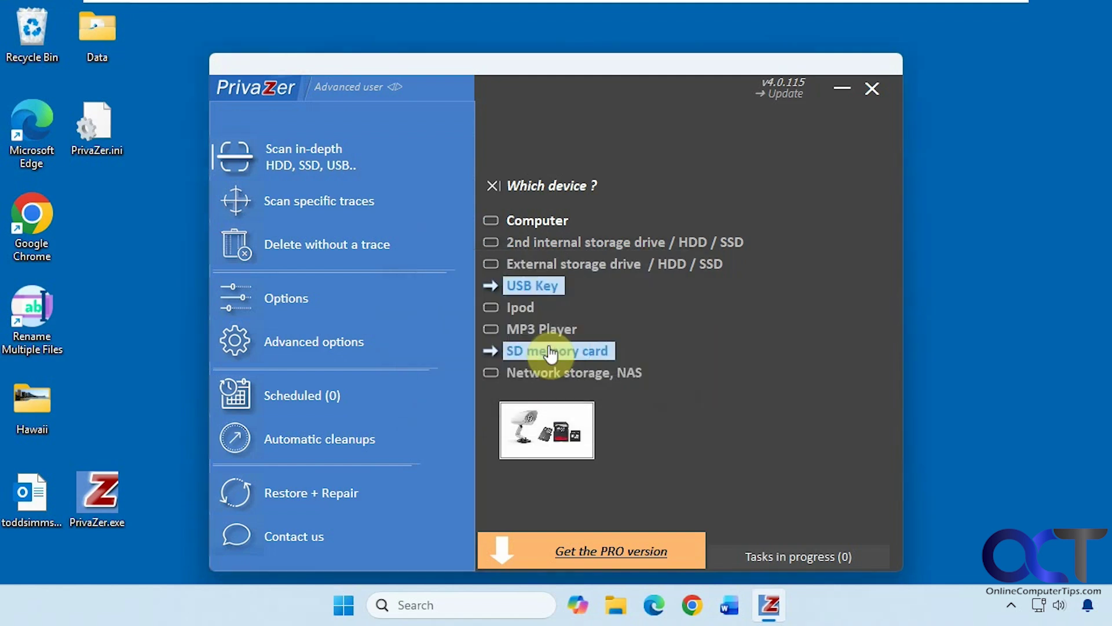
click(552, 243)
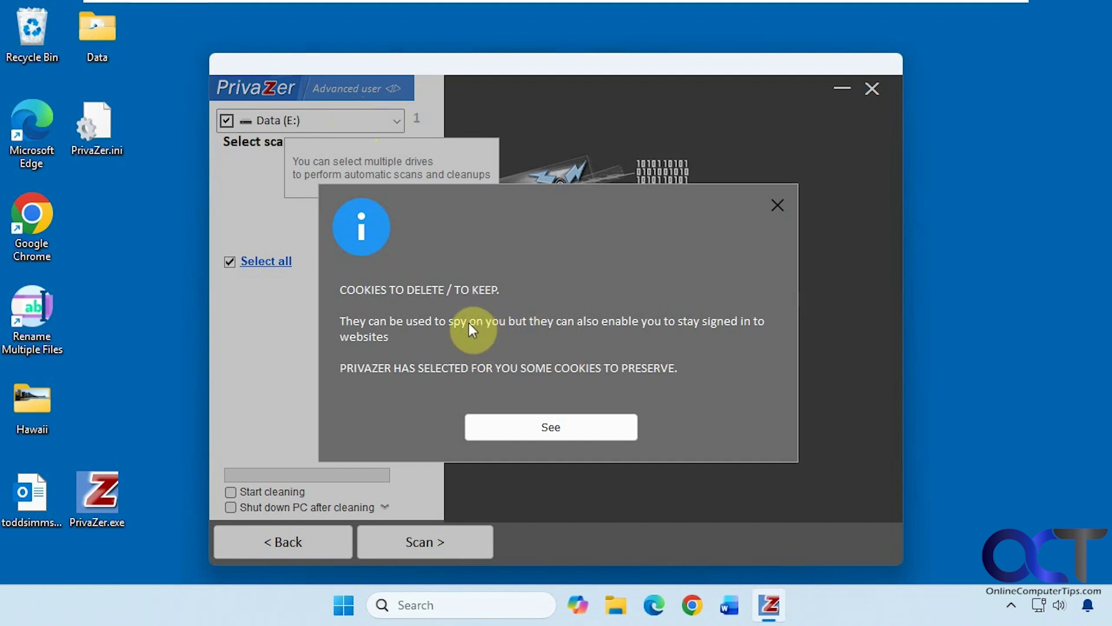
- Check the cookies to keep, leave Smart cookie selection, and review the Pre-analysis scan description
click(546, 435)
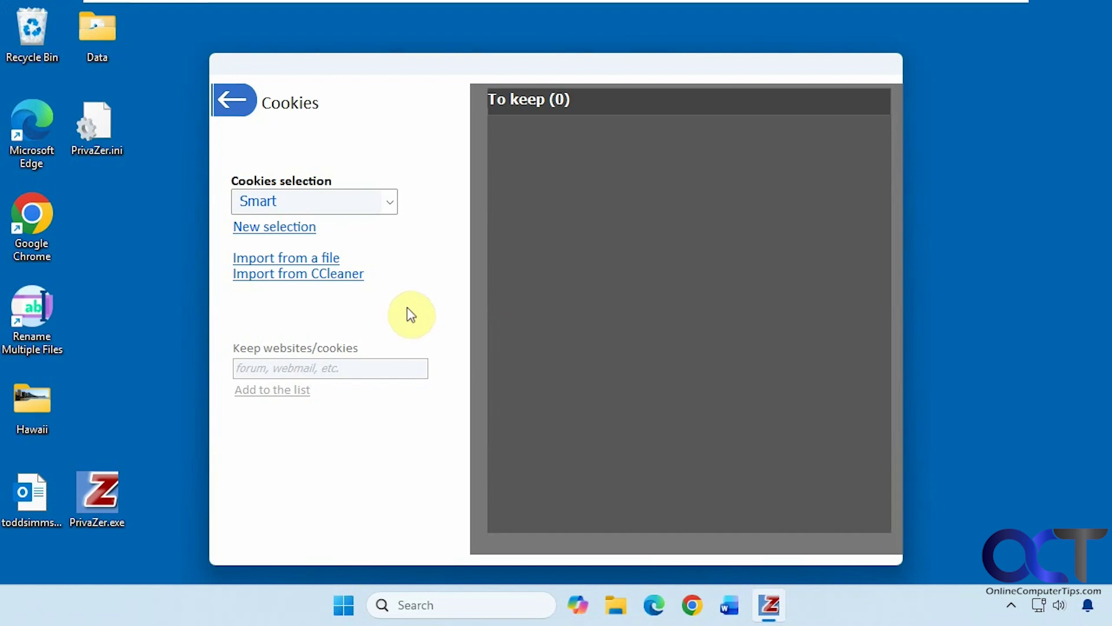
click(389, 204)
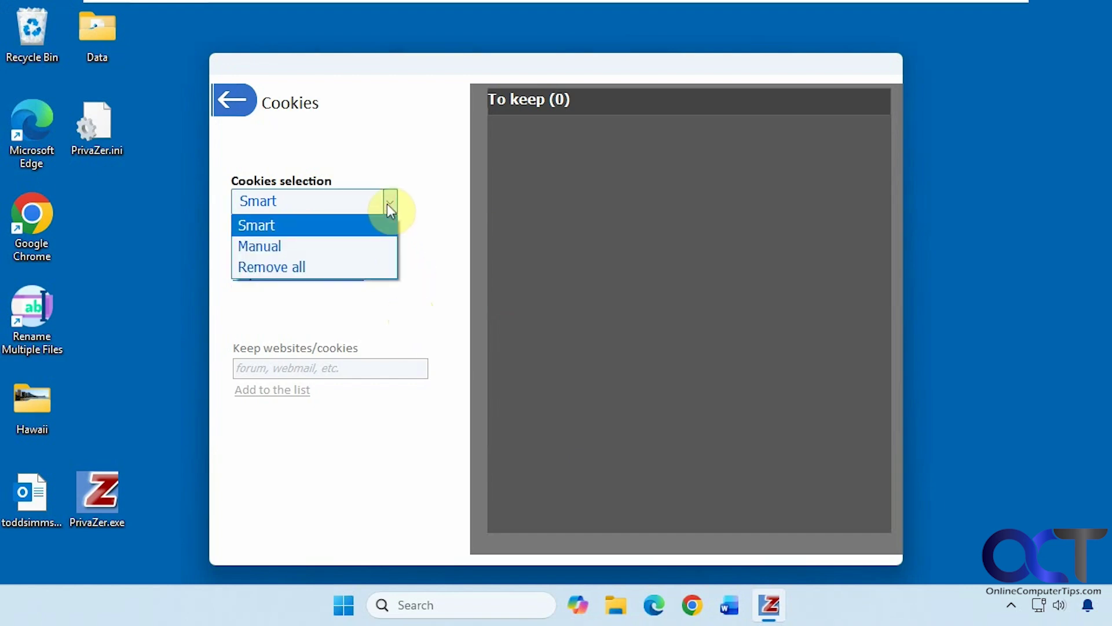
click(390, 204)
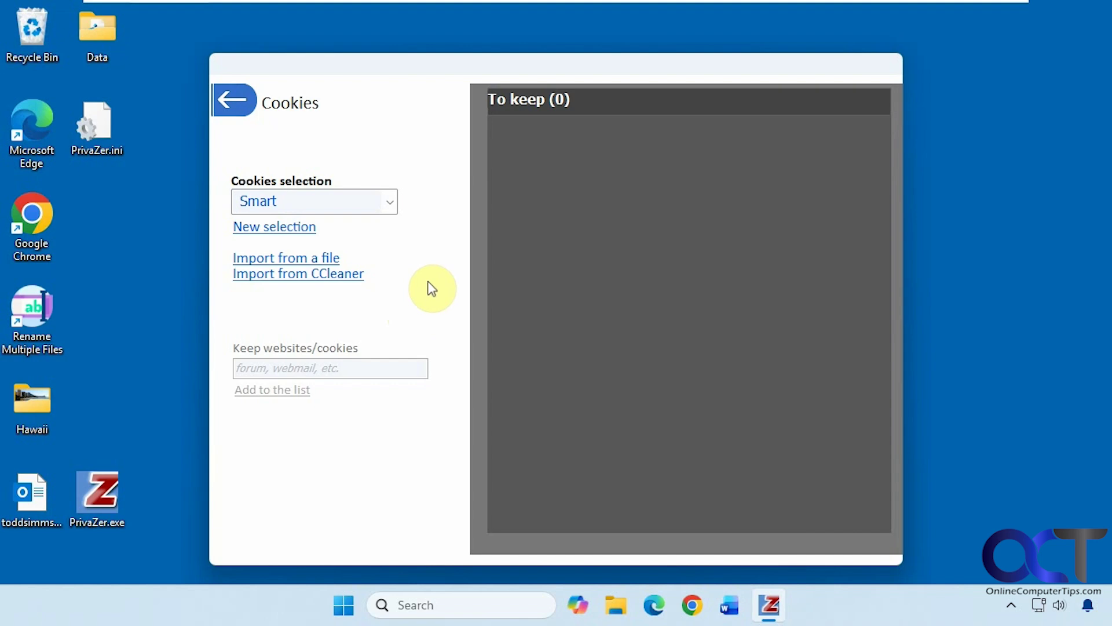
click(236, 107)
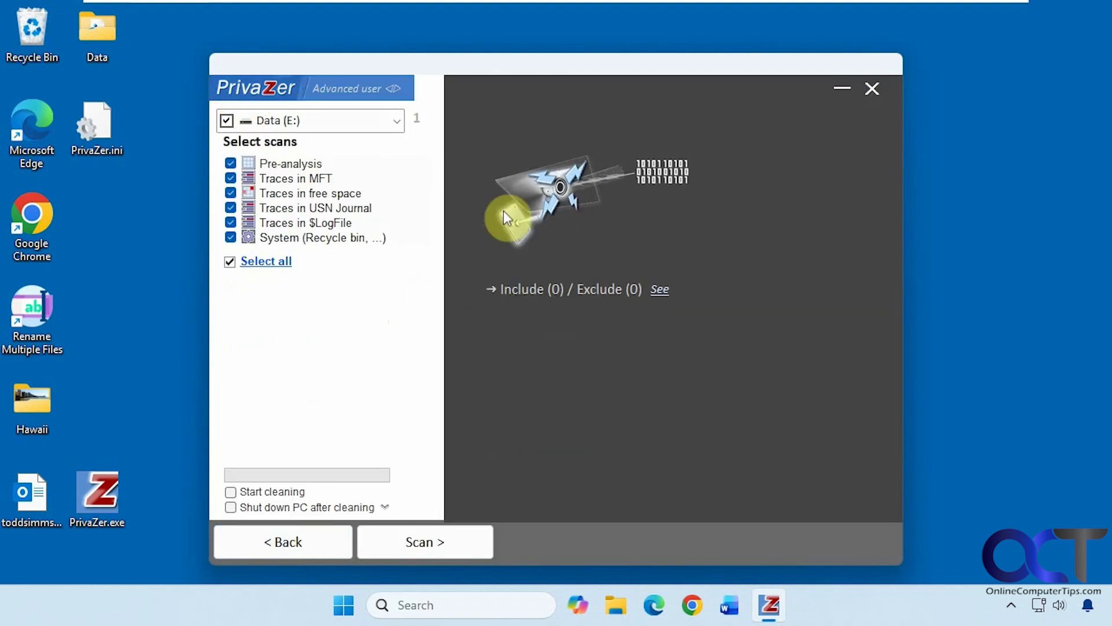
click(281, 165)
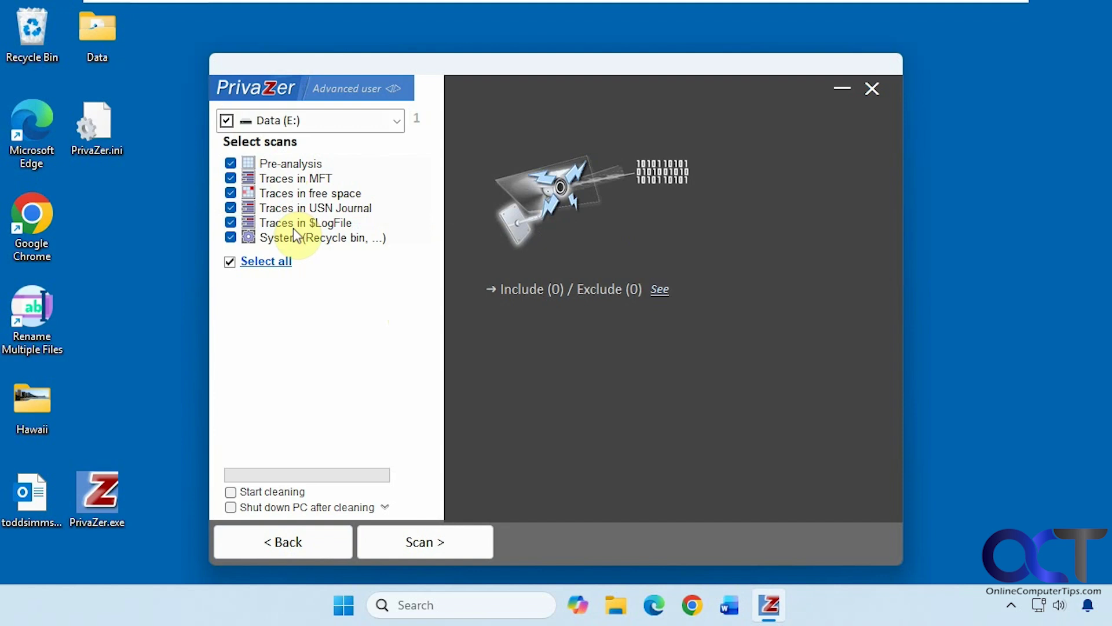
- Switch the in-depth scan target to the whole Computer and close the multiple-drives note
click(290, 541)
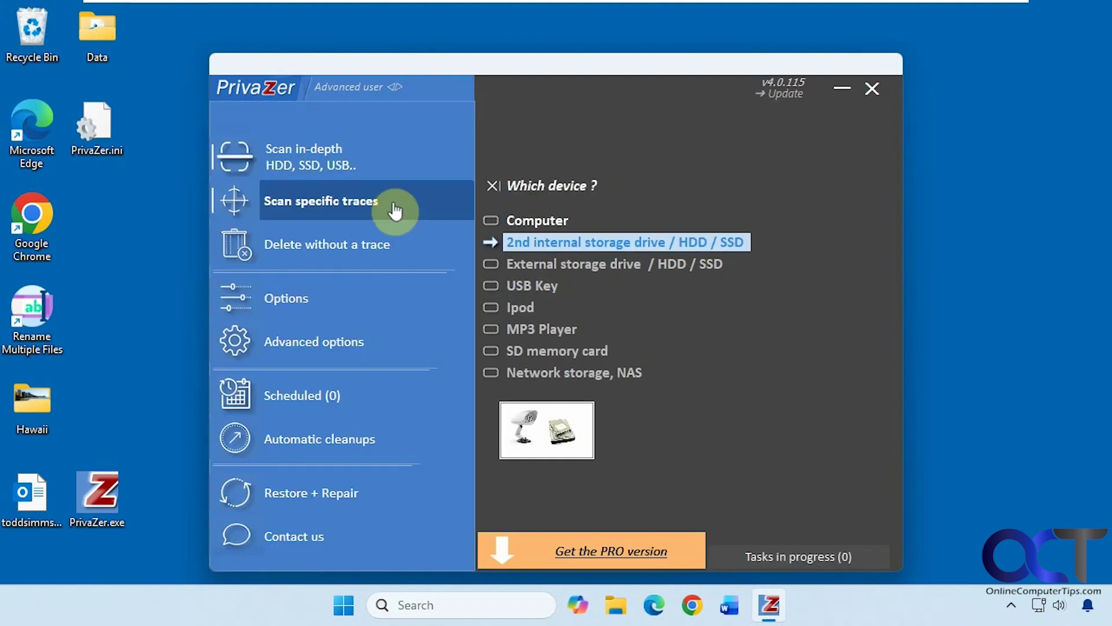
click(537, 222)
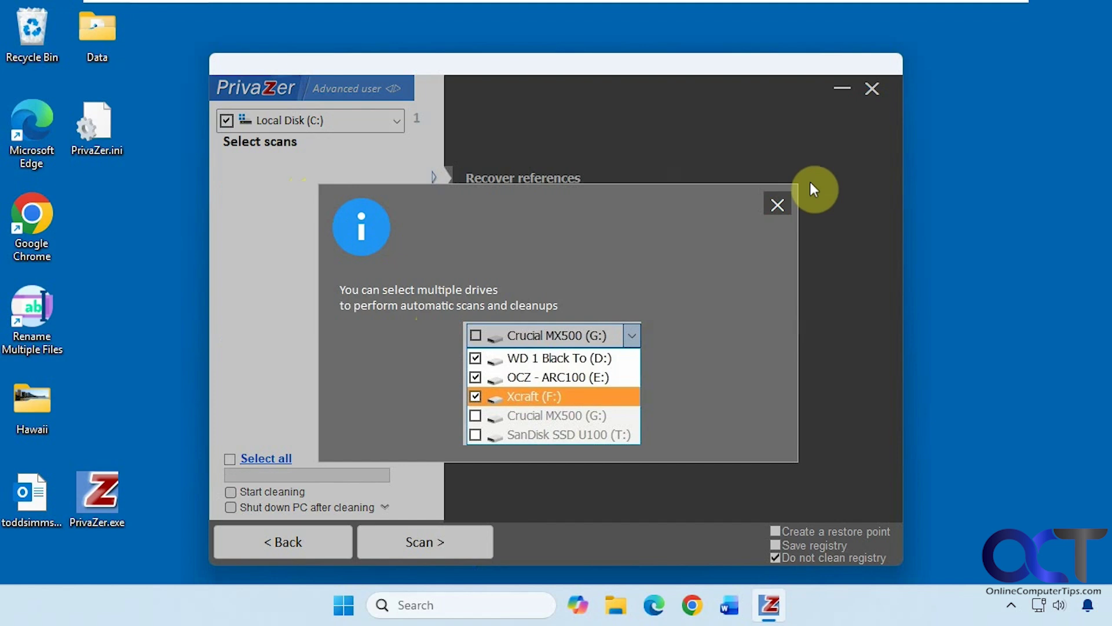
click(777, 204)
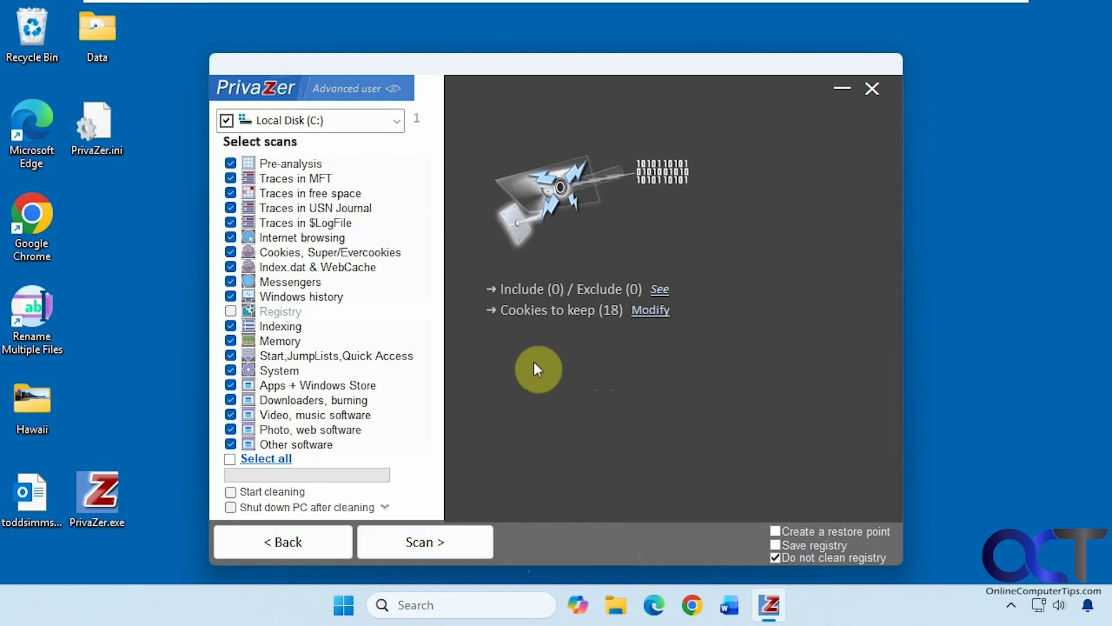
- Review the list of 18 cookies to keep, then return to Local Disk (C:) scan selection
click(644, 311)
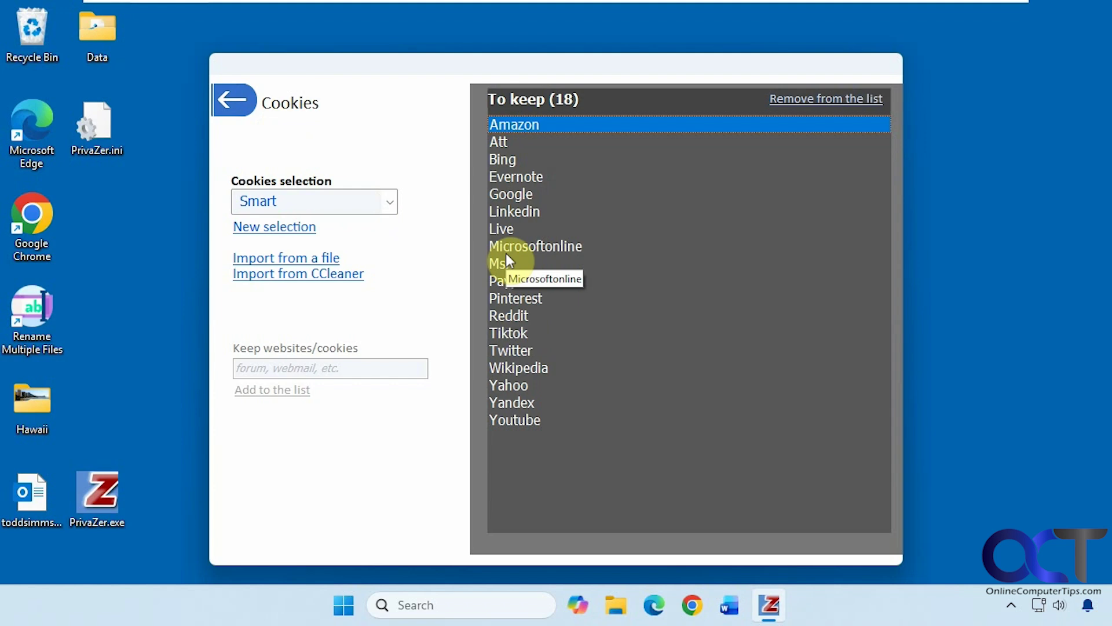
click(239, 100)
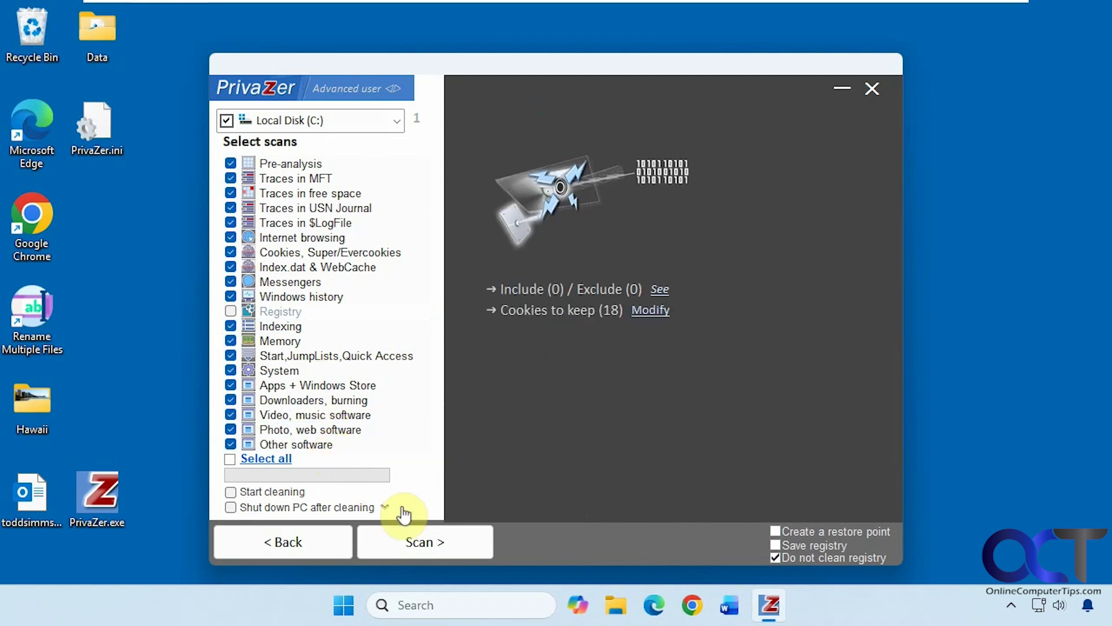
- Run the in-depth scan of Local Disk (C:), dismissing the browser notice; it finds 1148 website traces
click(429, 541)
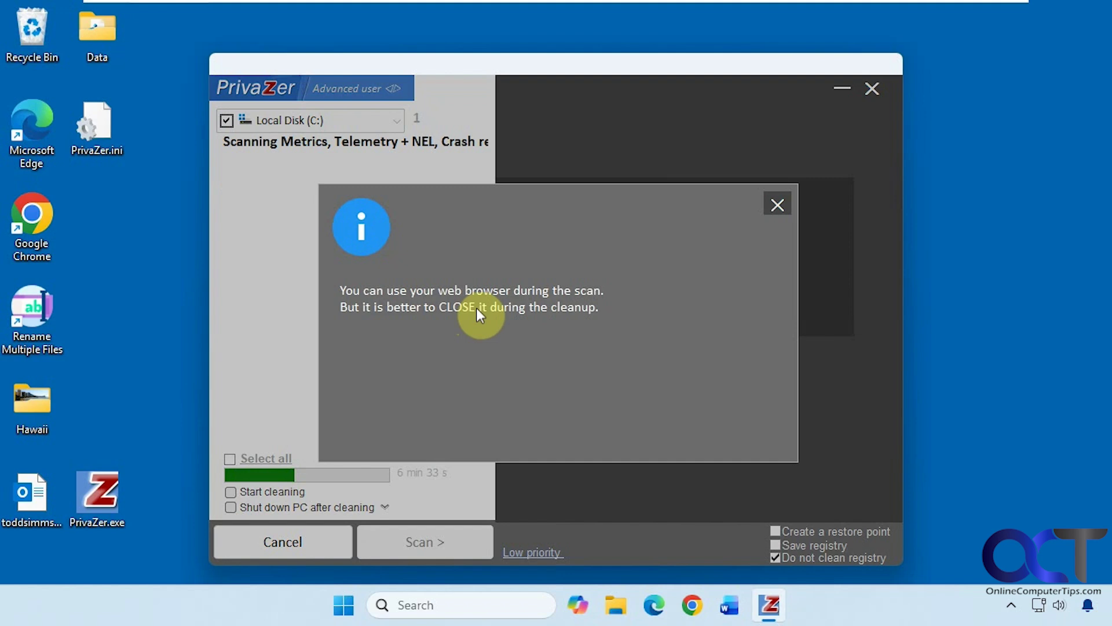
click(777, 205)
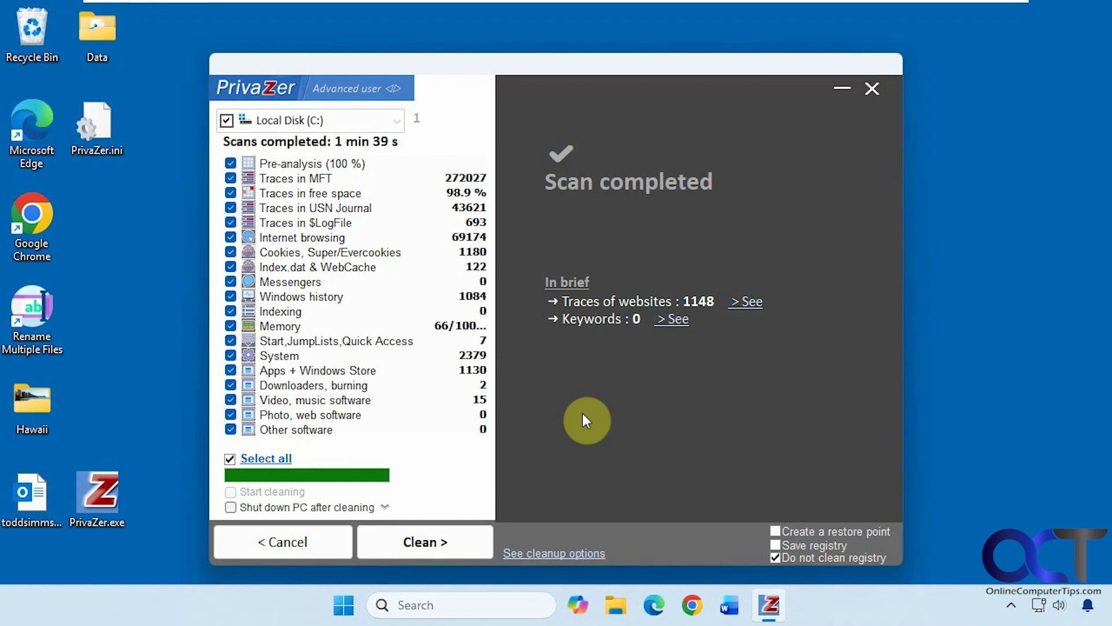
- Start a secure cleanup of C: by picking a cleanup type from the Normal/Quick/Turbo menu
click(437, 546)
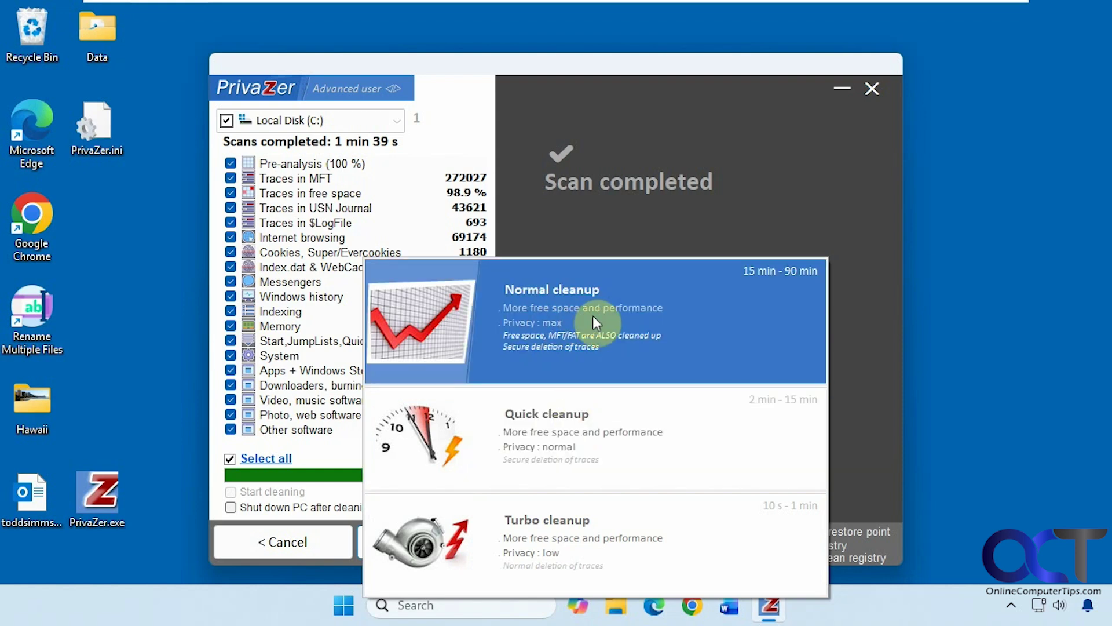
click(561, 432)
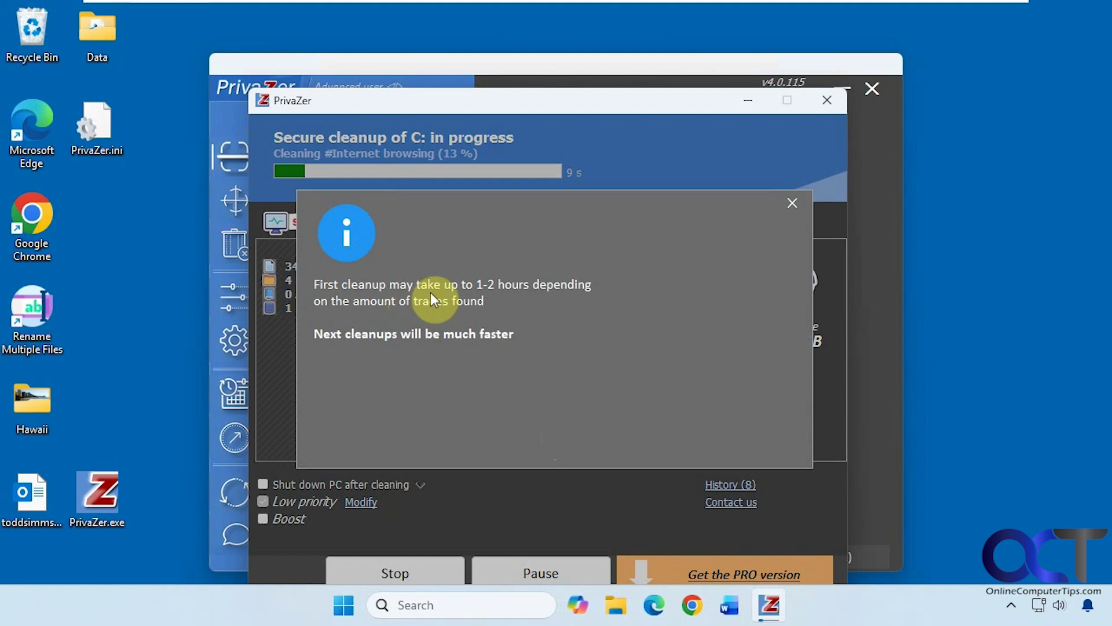
- Dismiss the 1-2 hour first-cleanup notice and close the finished report after 1,931 MB is freed
click(794, 205)
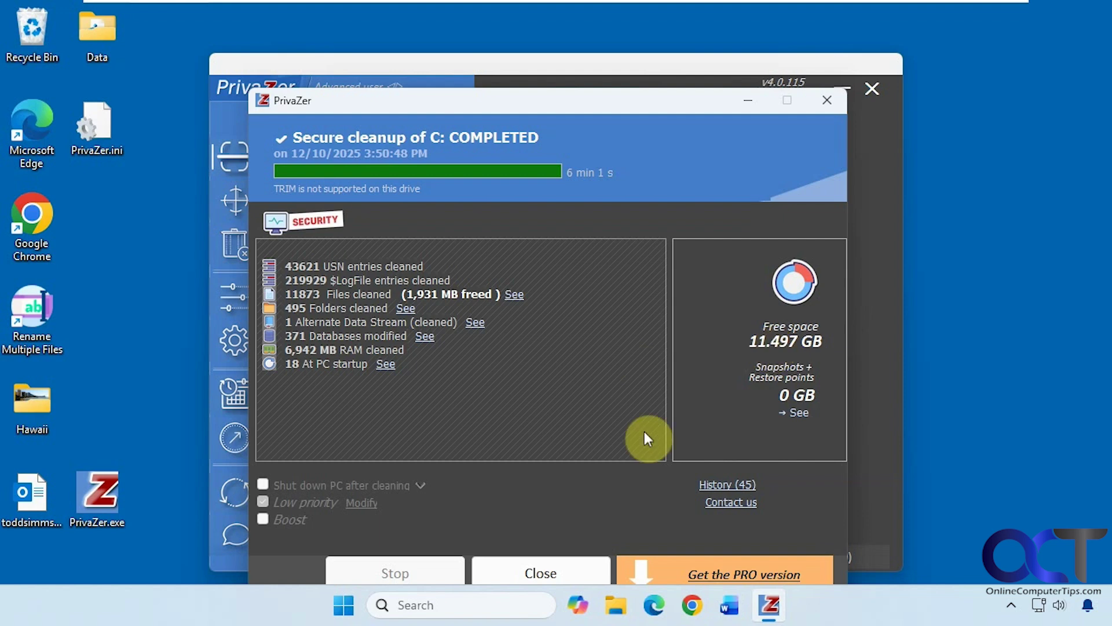
click(572, 570)
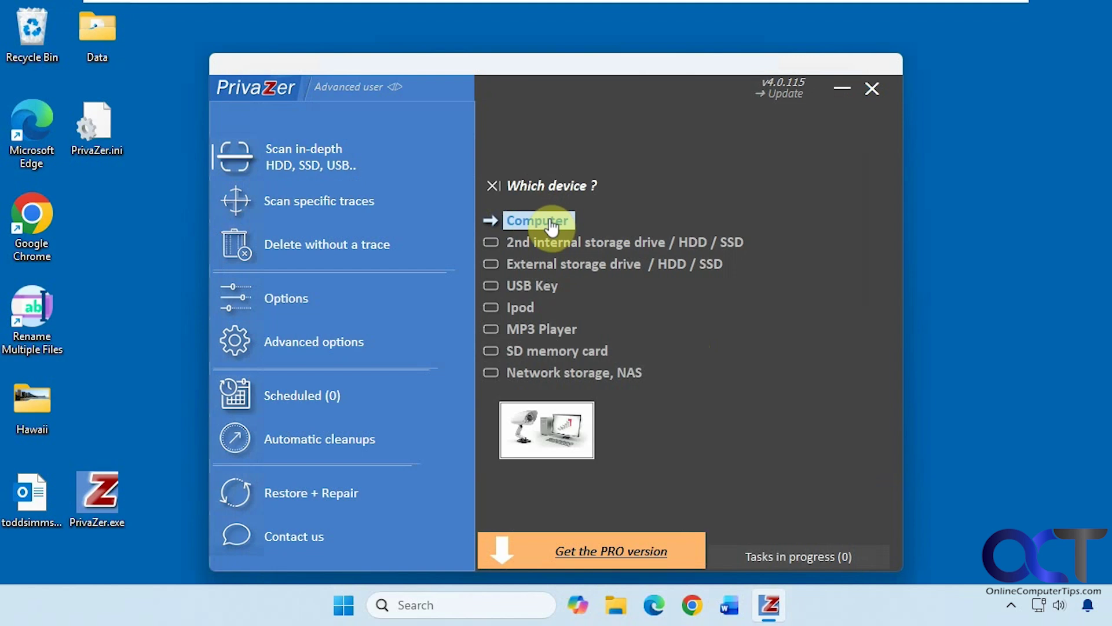
- Under Scan specific traces, choose Residual traces of old files for Local Disk (C:)
click(334, 209)
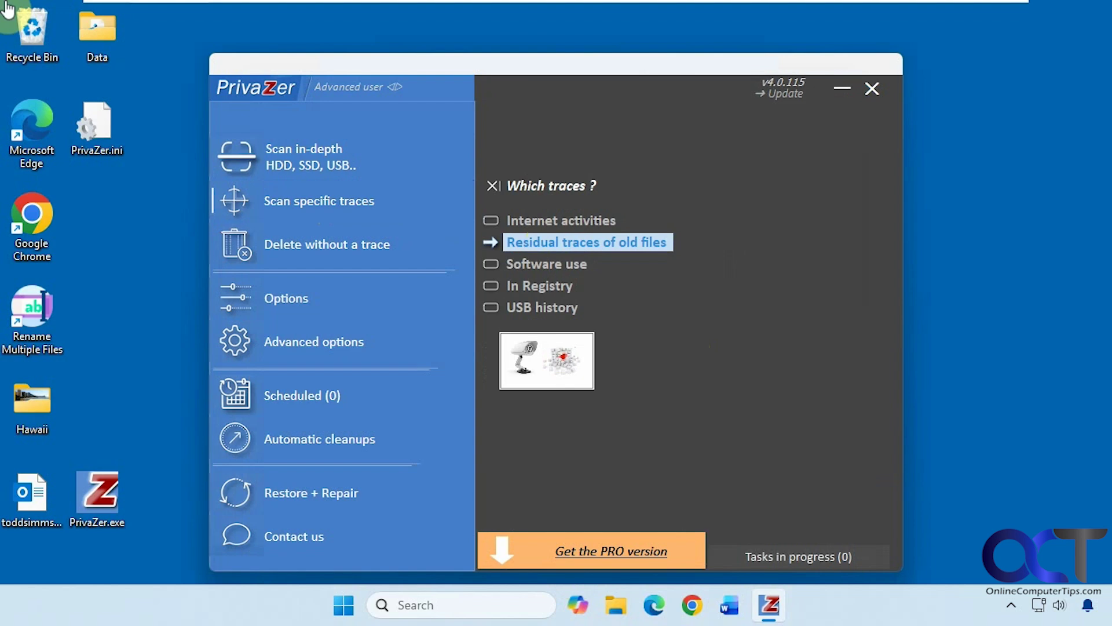
click(546, 241)
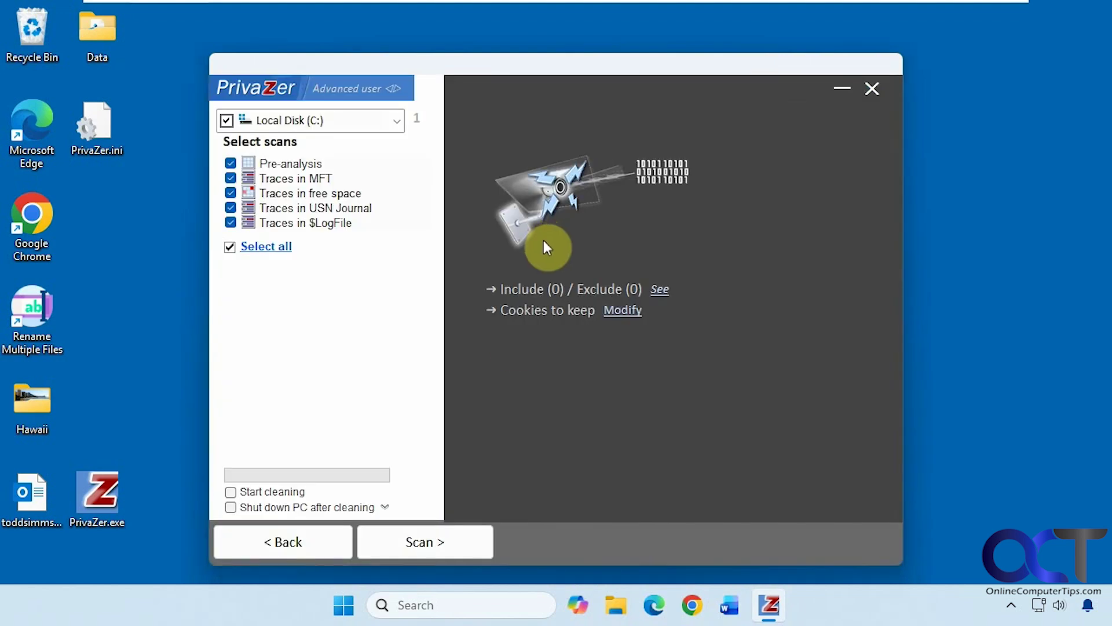
- Run the residual-traces scan of C: (45 s), then cancel without cleaning its results
click(450, 548)
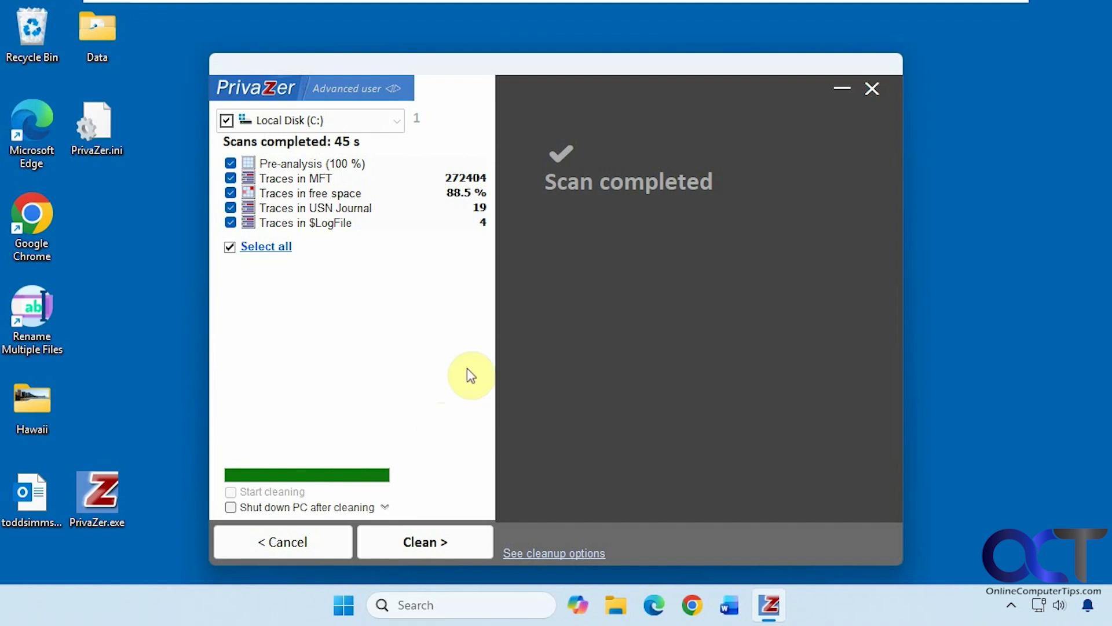
click(444, 544)
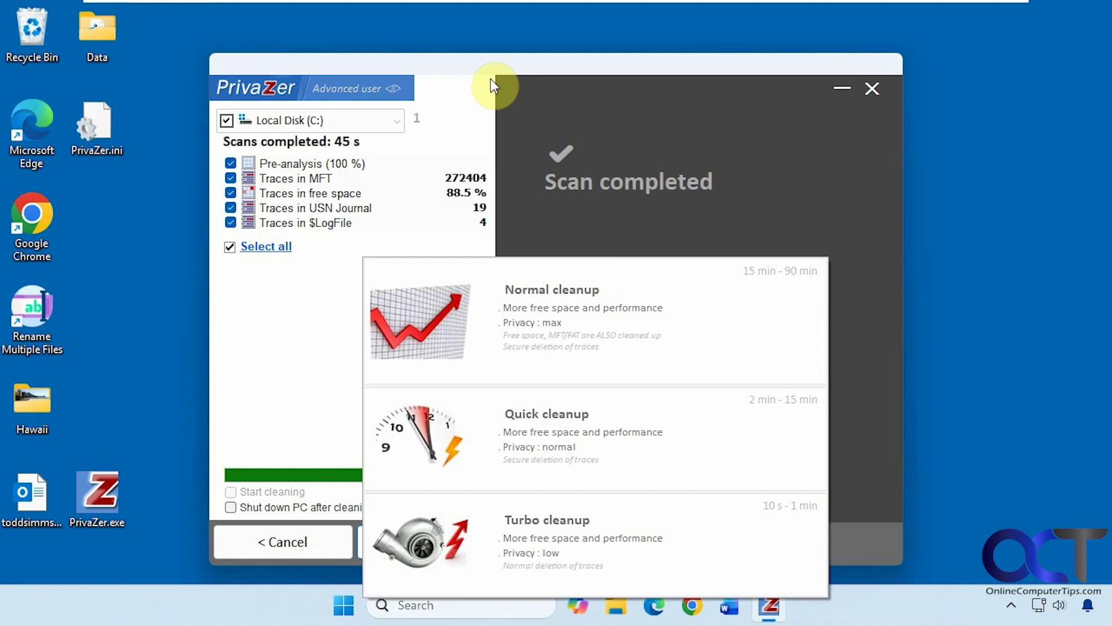
click(488, 65)
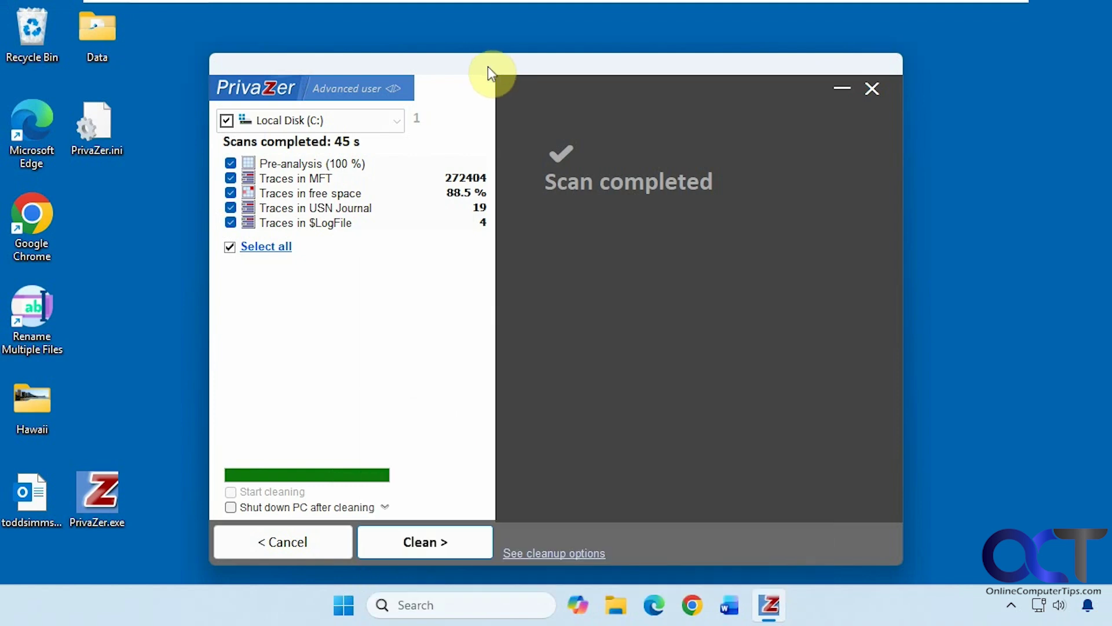
click(306, 540)
- Go back to the main menu and bring up the Delete without a trace choices
click(308, 544)
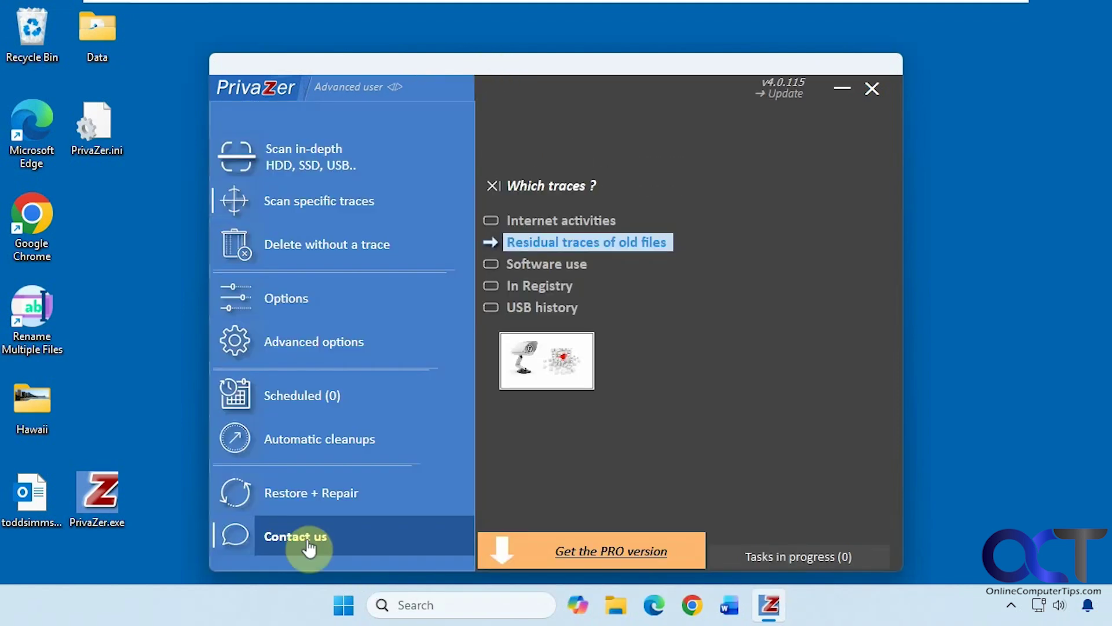
click(362, 249)
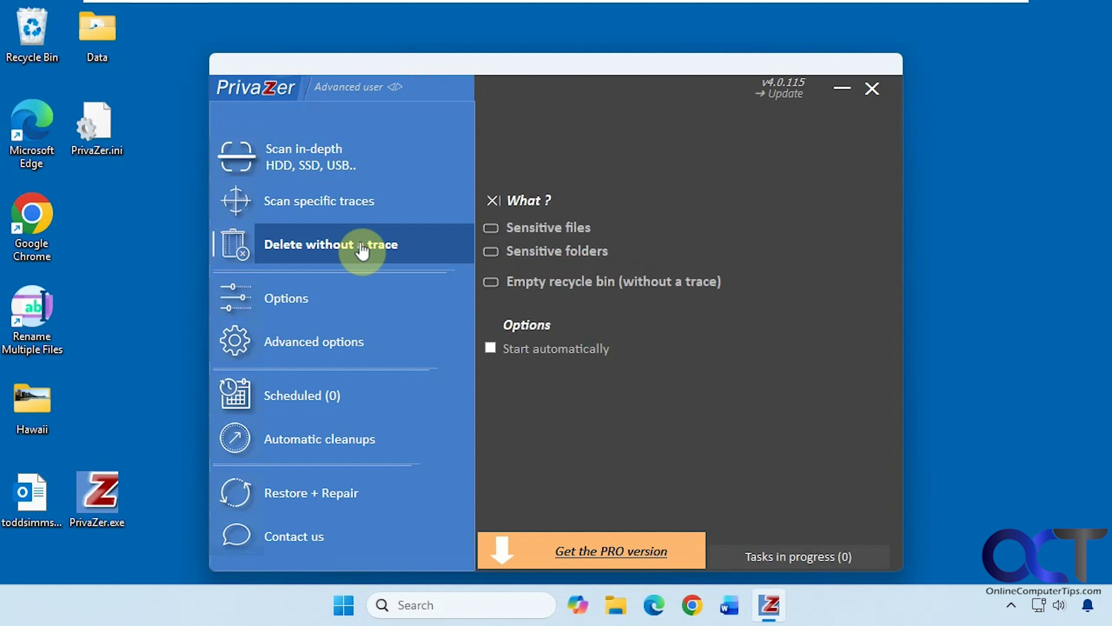
- Delete the Desktop Data folder without a trace as a sensitive folder
click(557, 254)
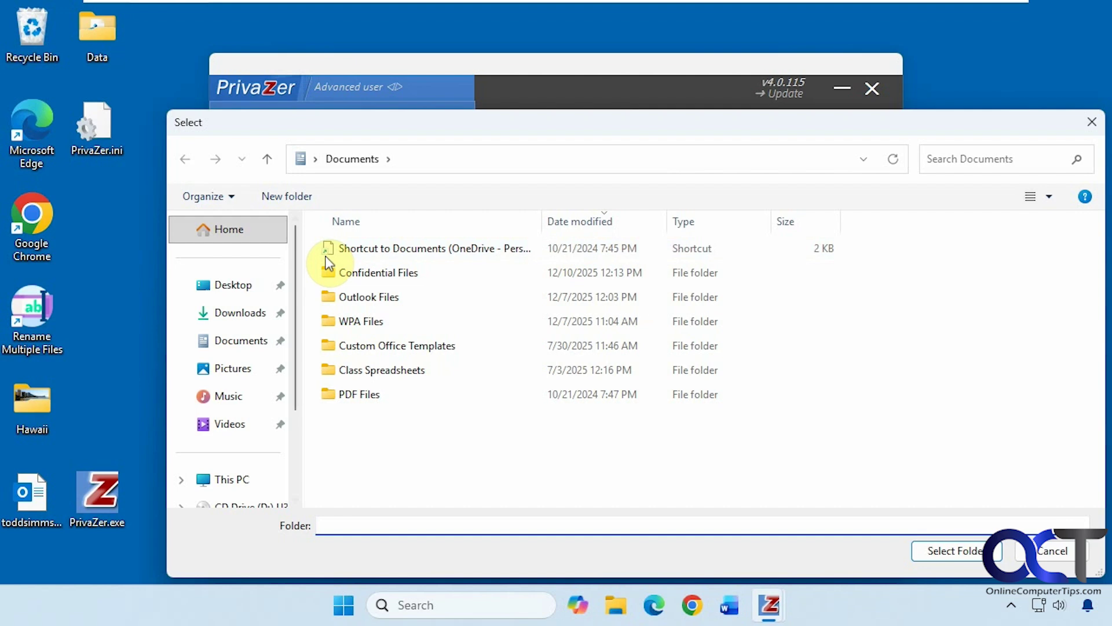
click(225, 289)
click(349, 249)
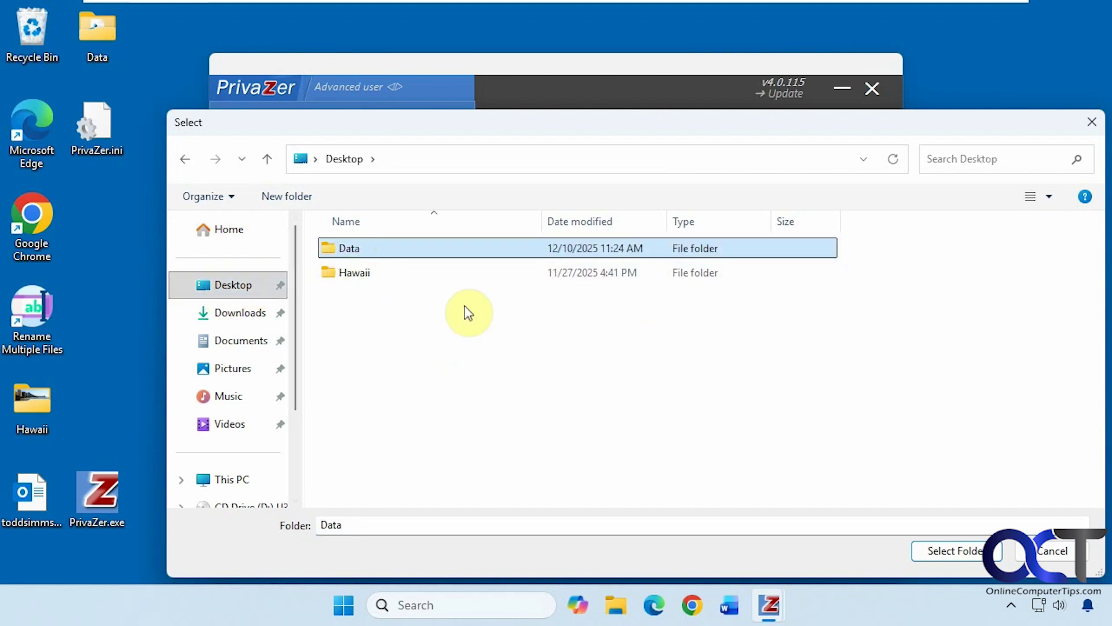
click(951, 551)
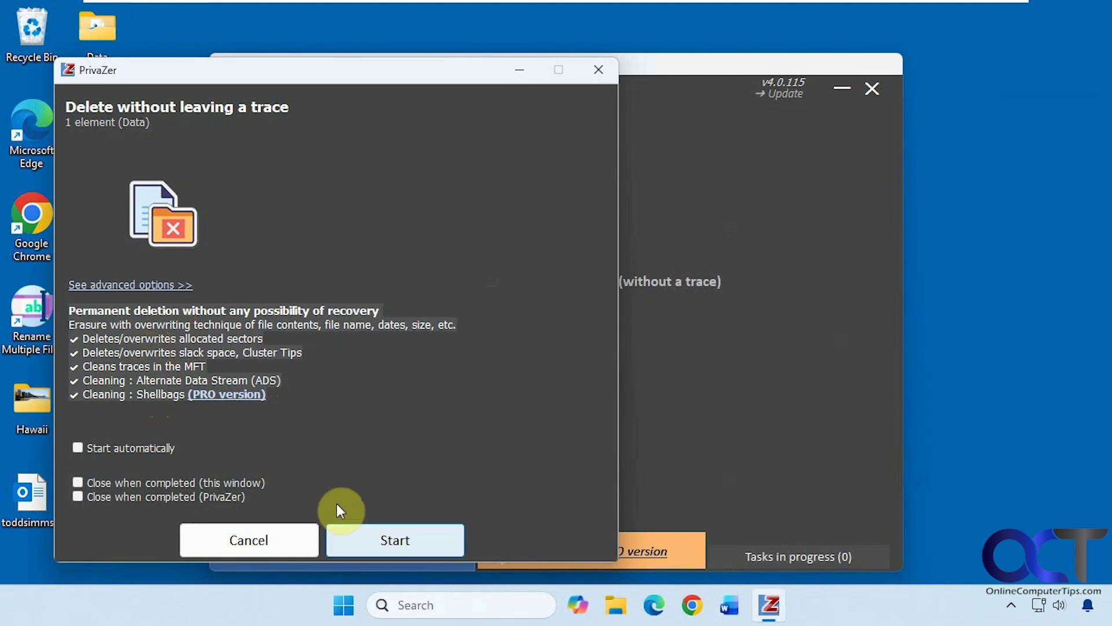
click(397, 542)
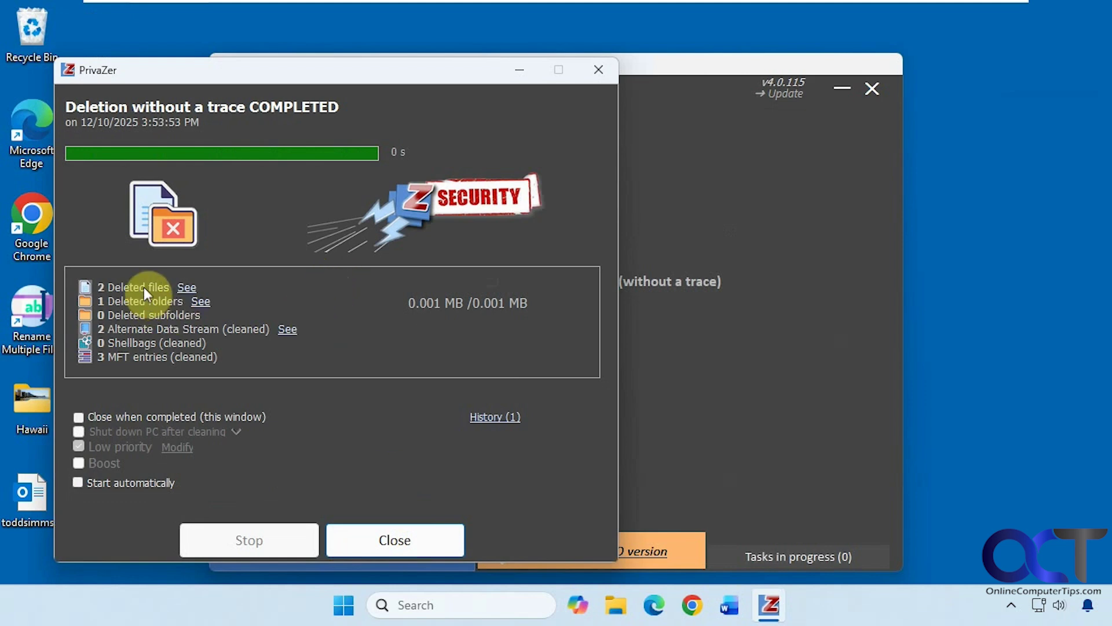
- Review the lists of deleted folders and files, close the summary, and open Options
click(201, 302)
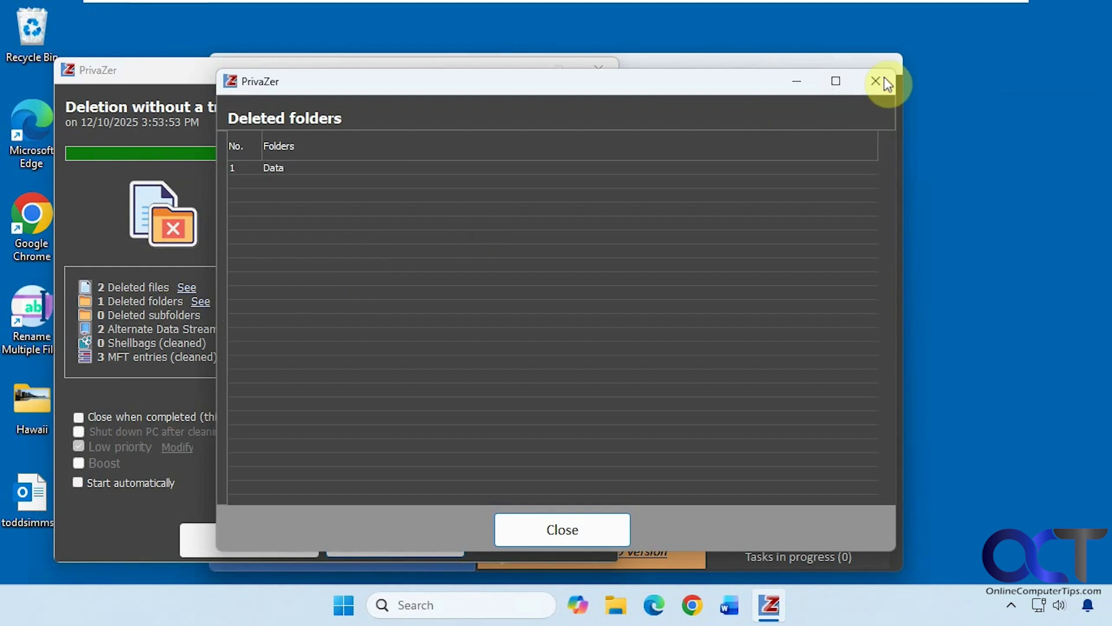
click(876, 80)
click(186, 289)
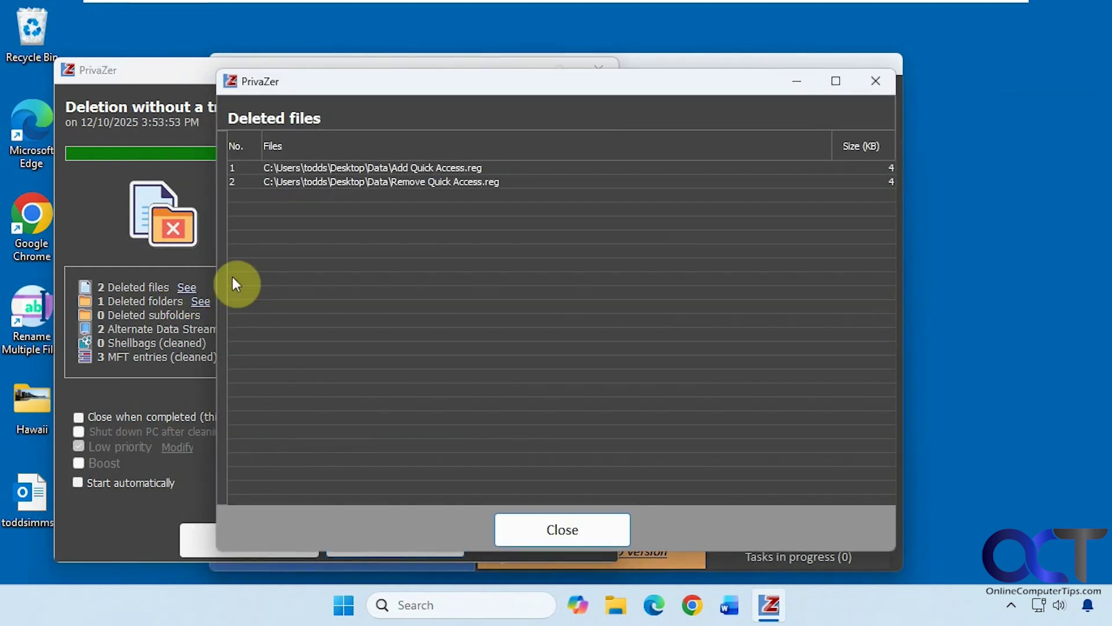
click(876, 81)
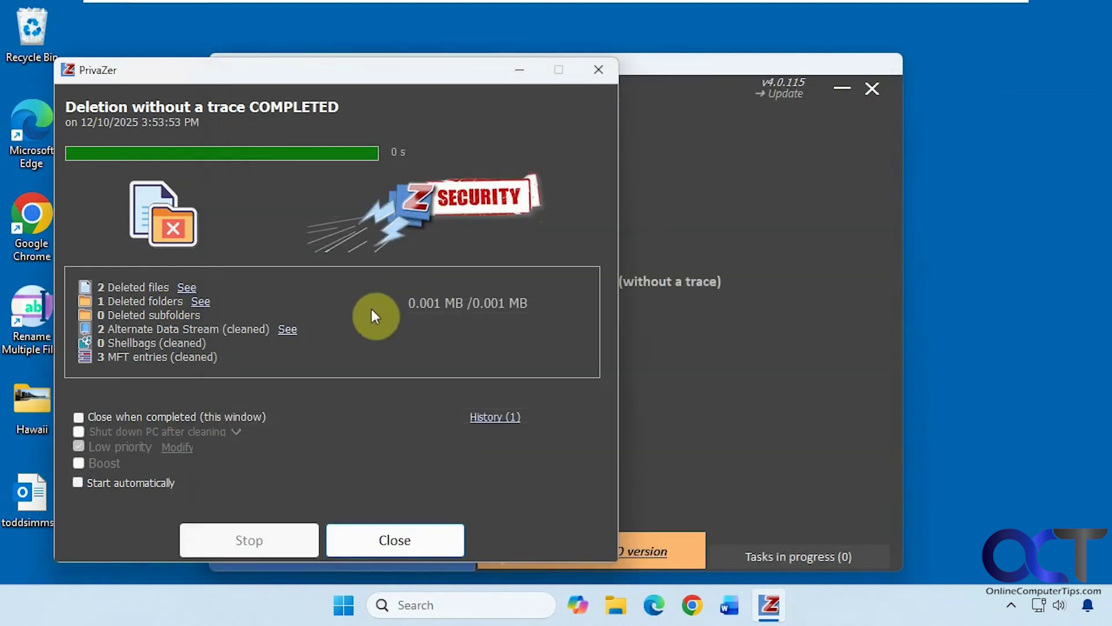
click(397, 539)
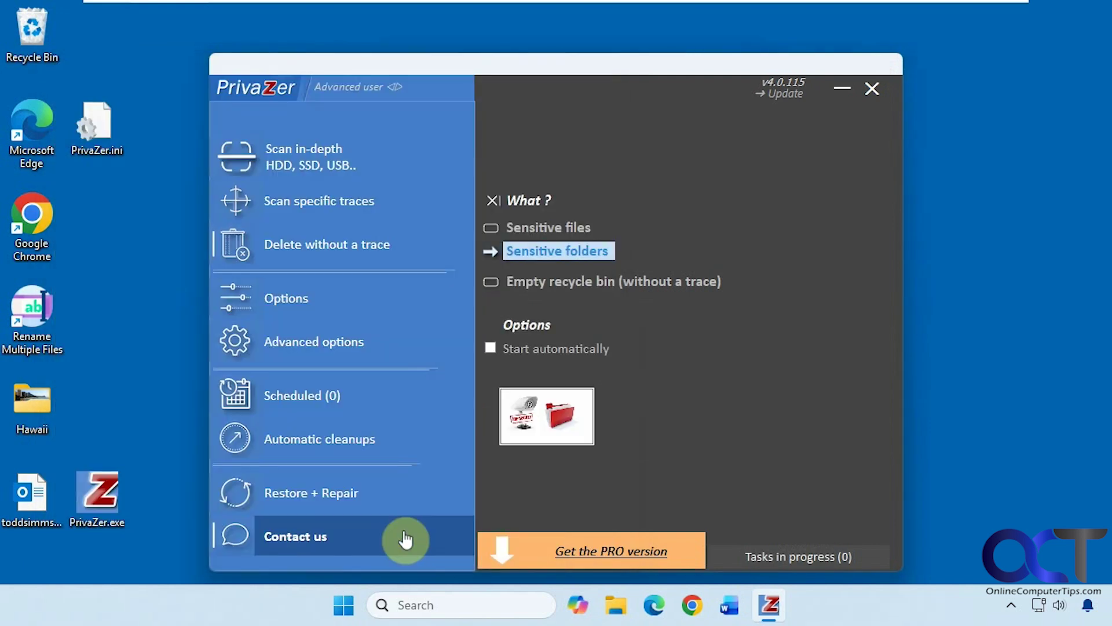
click(359, 305)
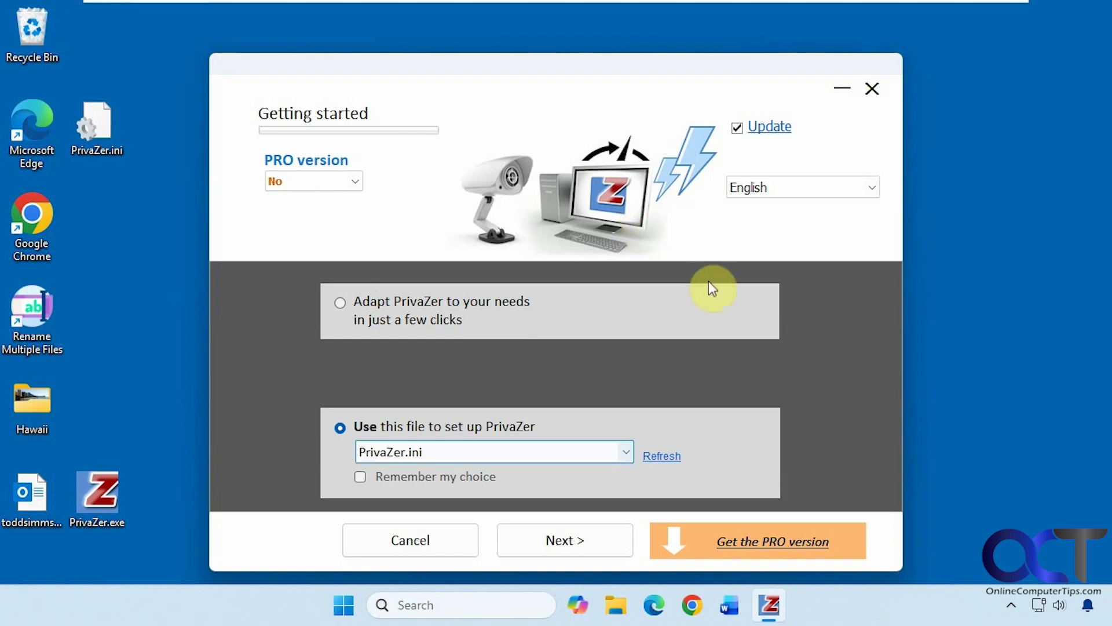
- Cancel Getting started and view the Advanced options cleanup and memory settings
click(470, 540)
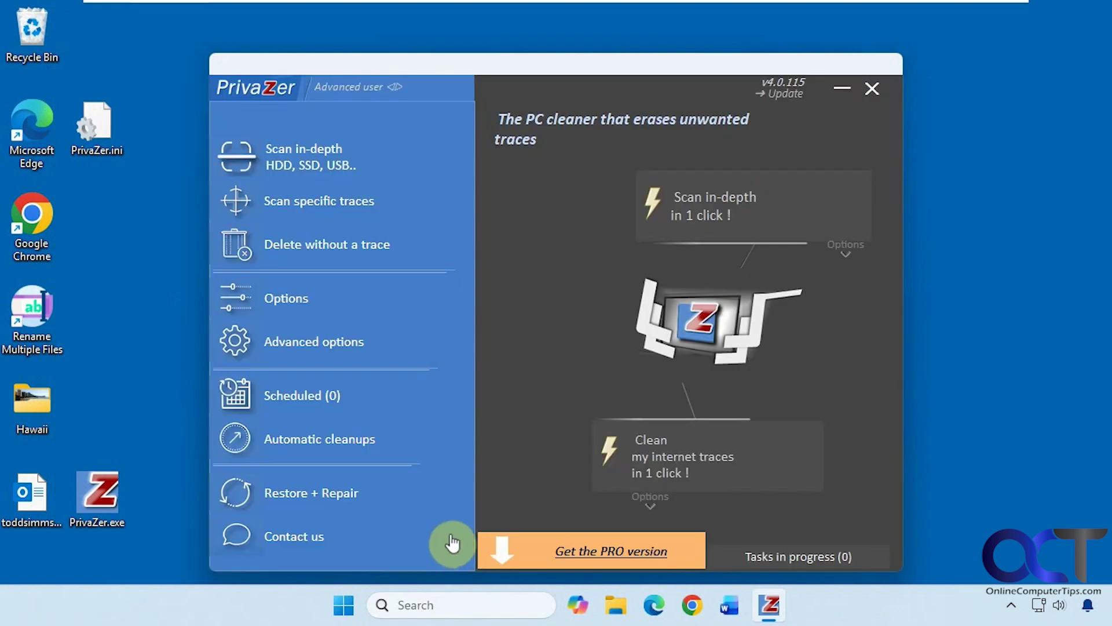
click(346, 354)
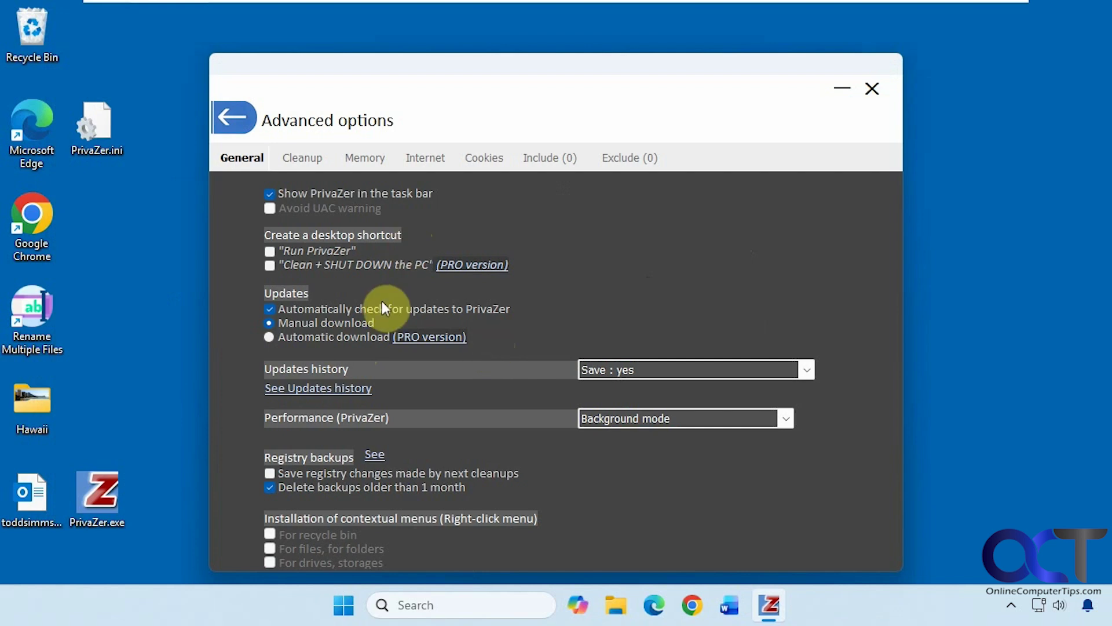
click(304, 160)
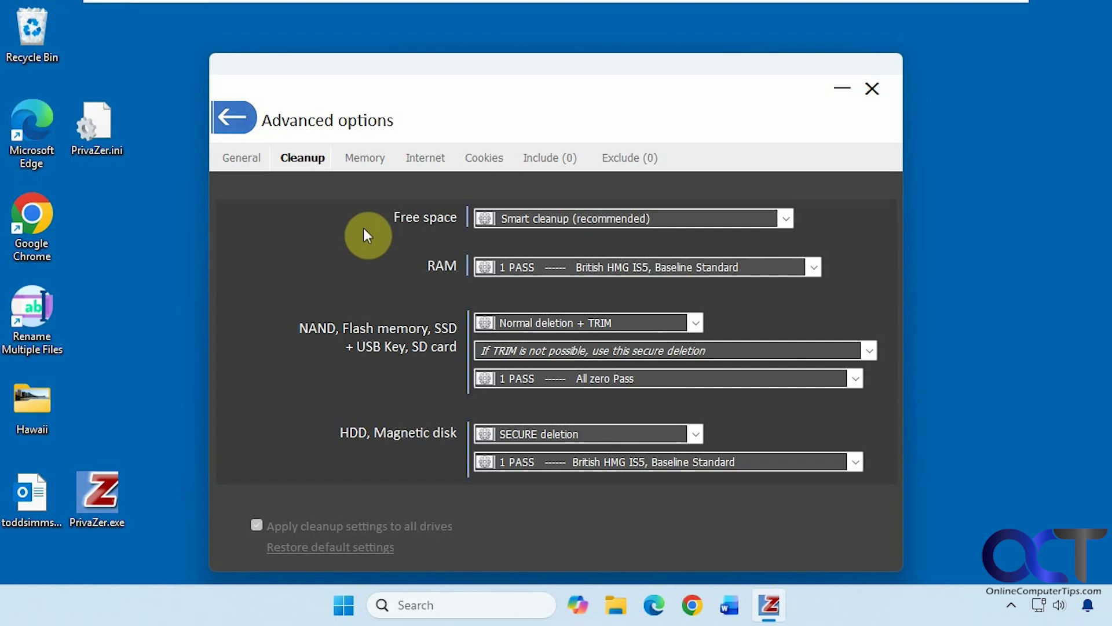
click(365, 160)
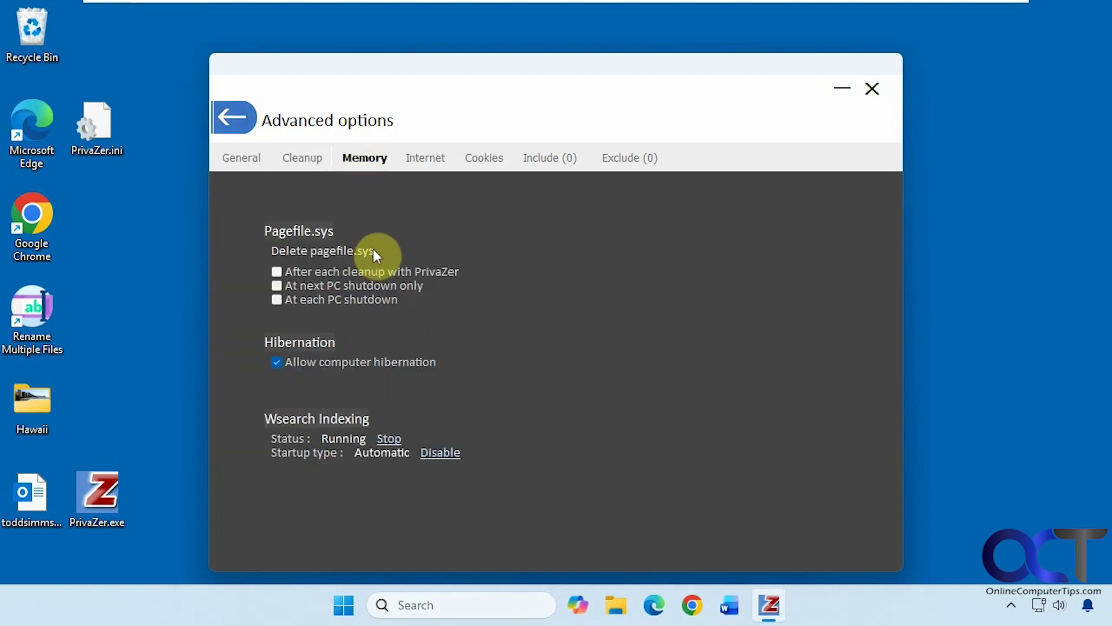
- Review Internet custom profile and cache paths, plus the Cookies, Include (0) and Exclude (0) tabs
click(423, 165)
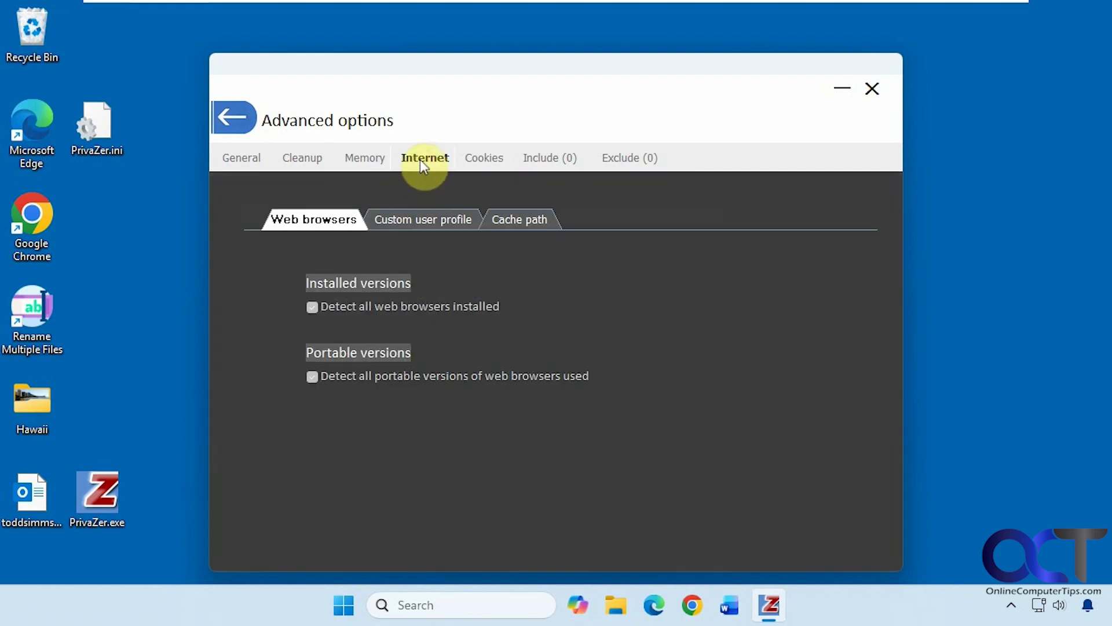
click(419, 221)
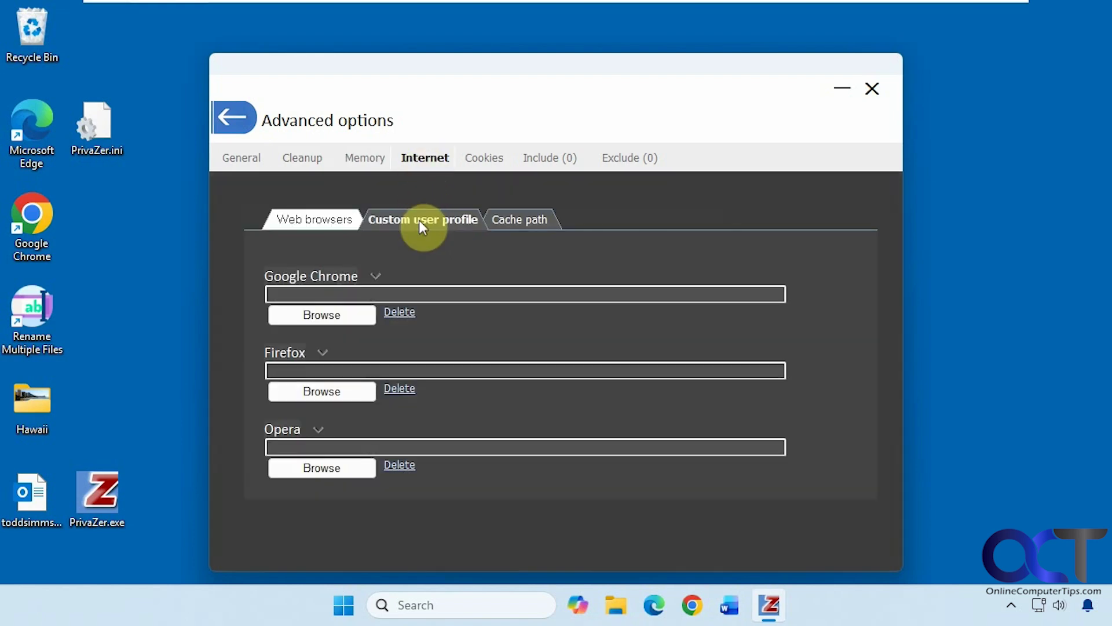
click(495, 219)
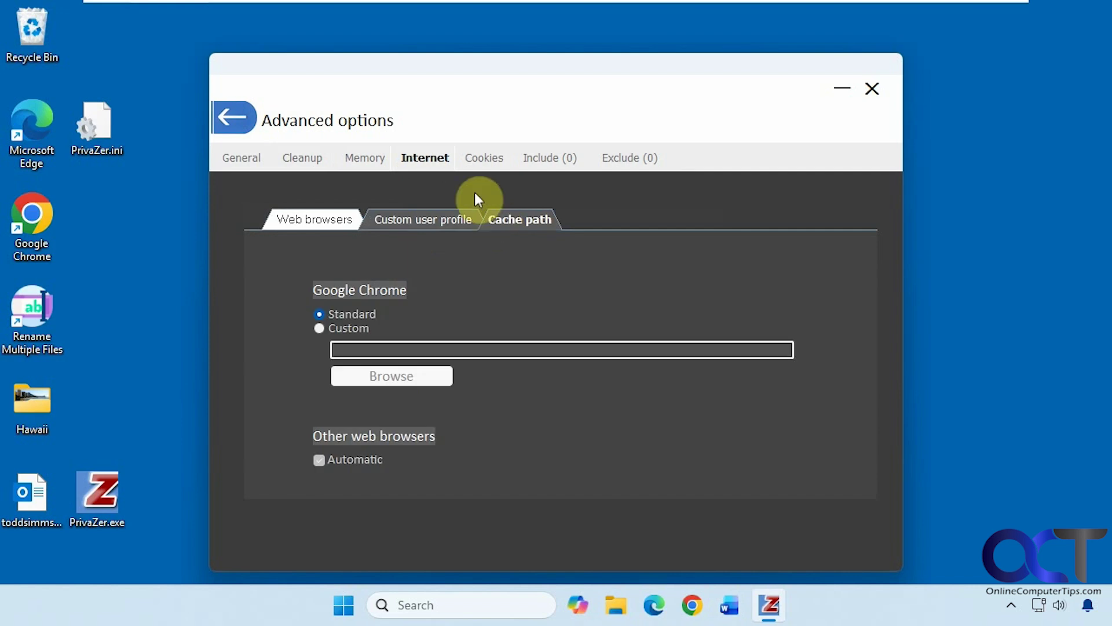
click(475, 160)
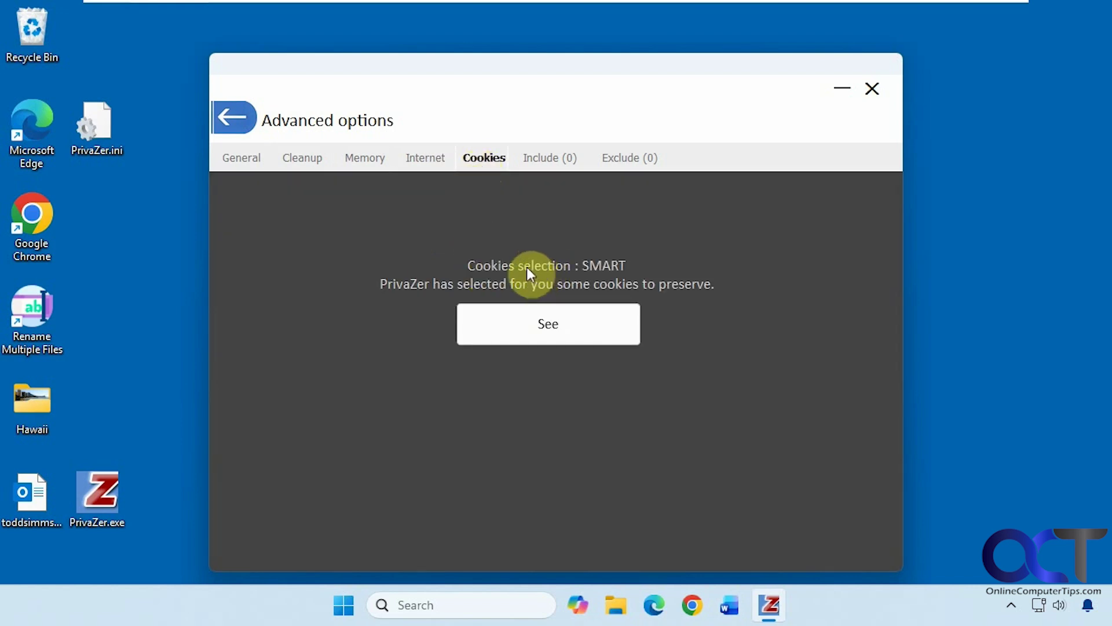
click(541, 159)
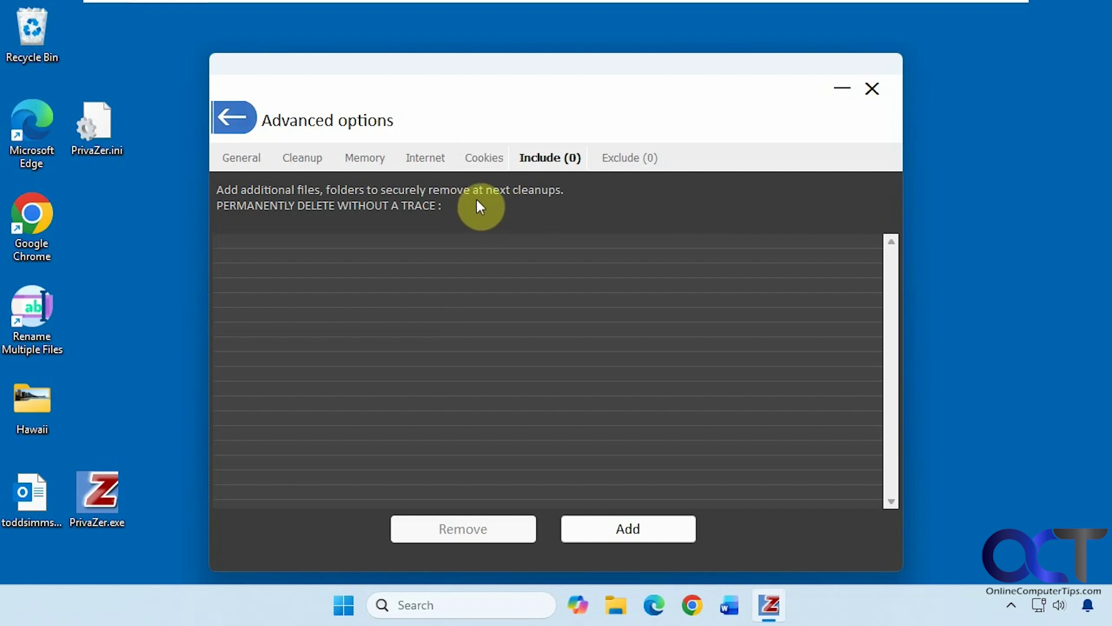
click(611, 168)
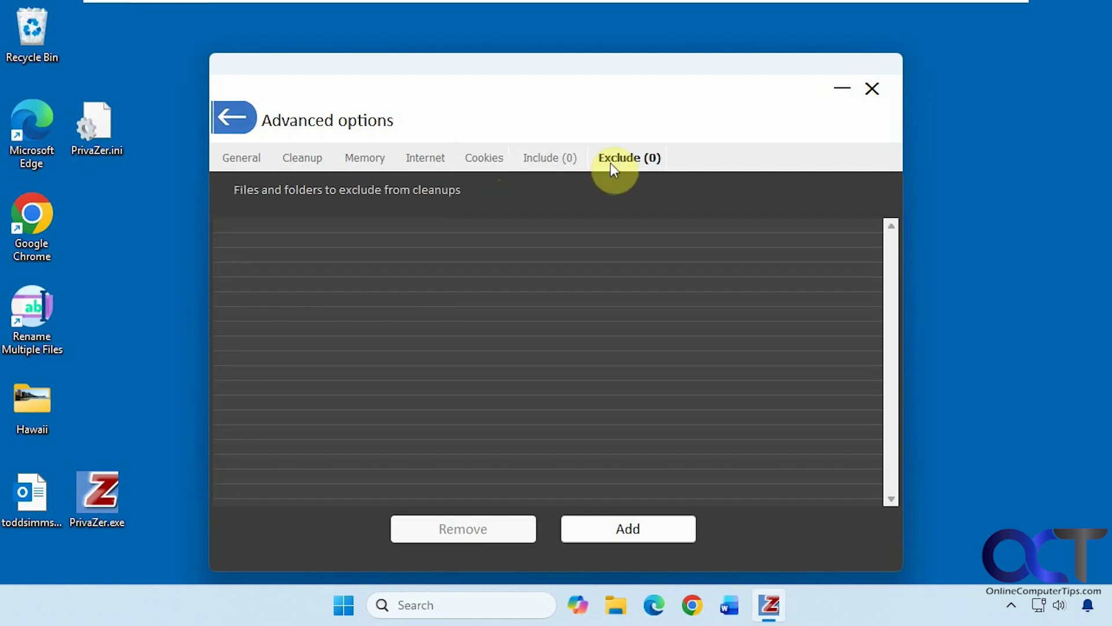
- Try Scheduled (0), acknowledge the install-required warning, and view the Automatic cleanups (PRO version) options
click(237, 119)
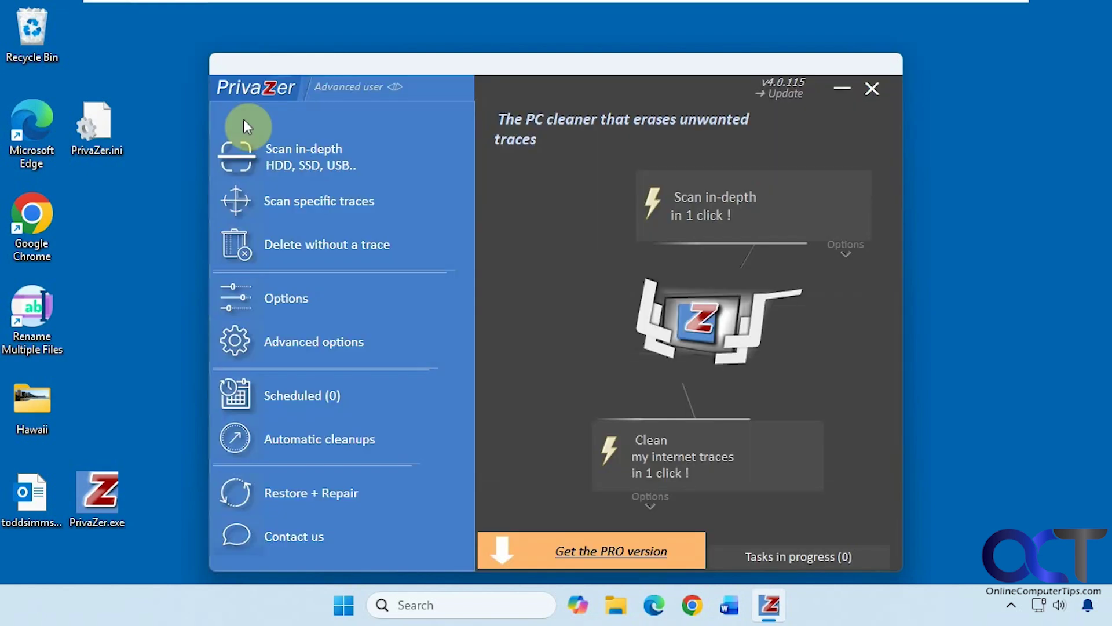
click(355, 388)
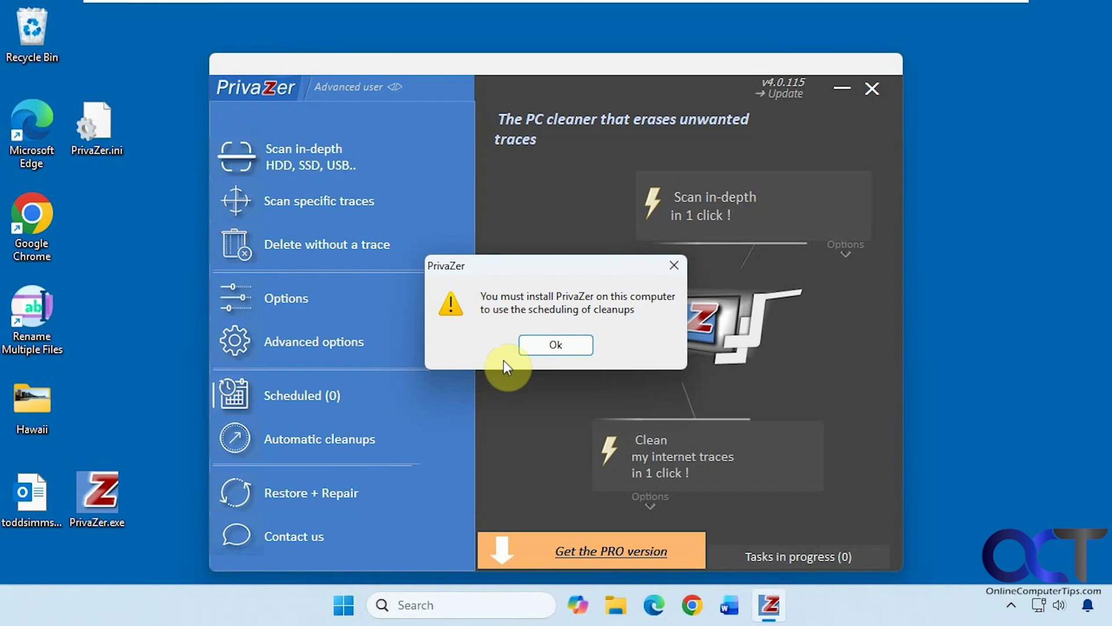
click(542, 347)
click(376, 442)
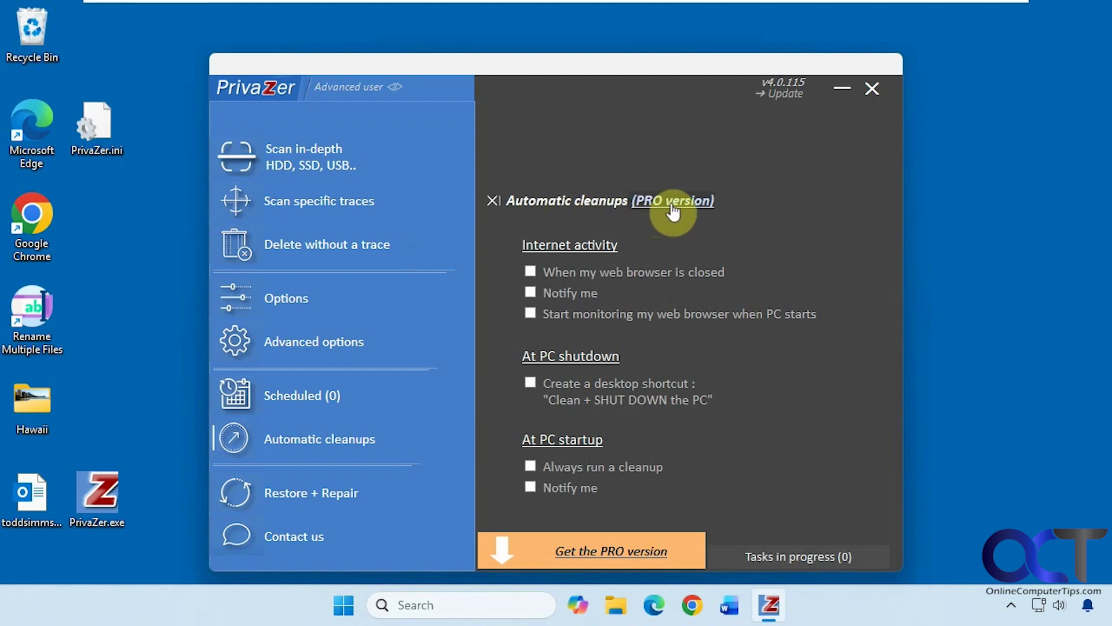
mouse_move(640, 281)
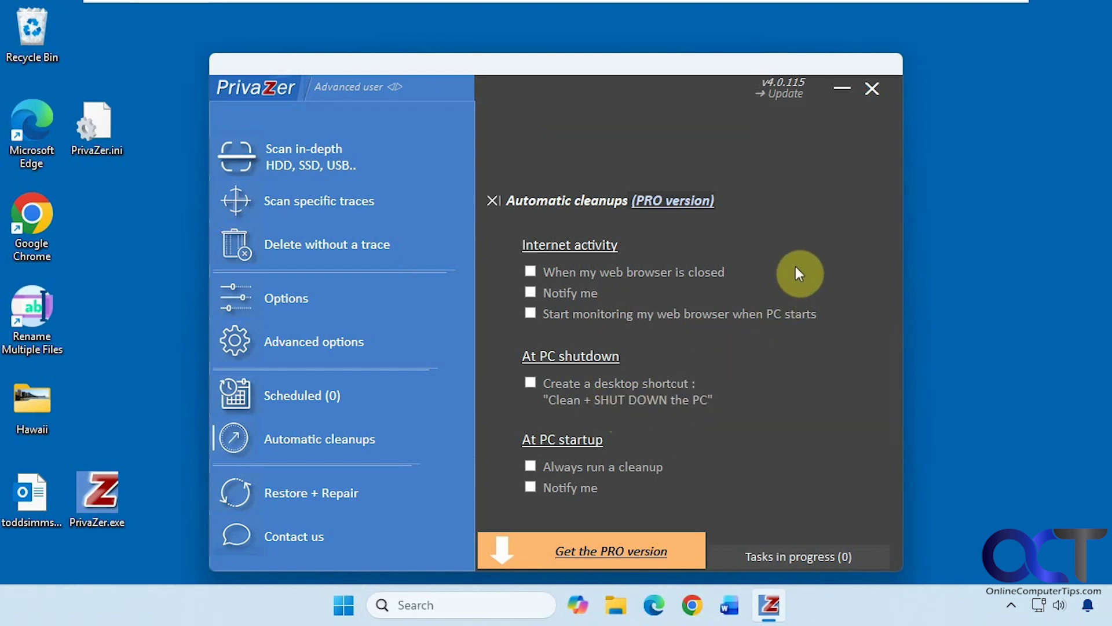
- Open Restore + Repair and view the SYSTEM, STORAGE AND FILES repair tools
click(331, 492)
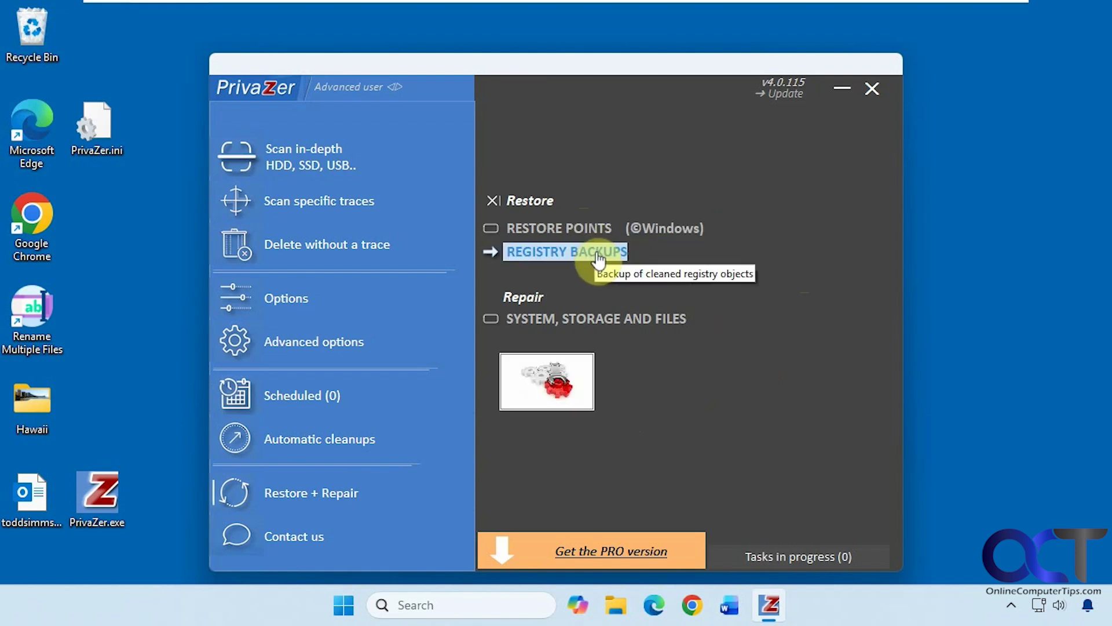
click(598, 323)
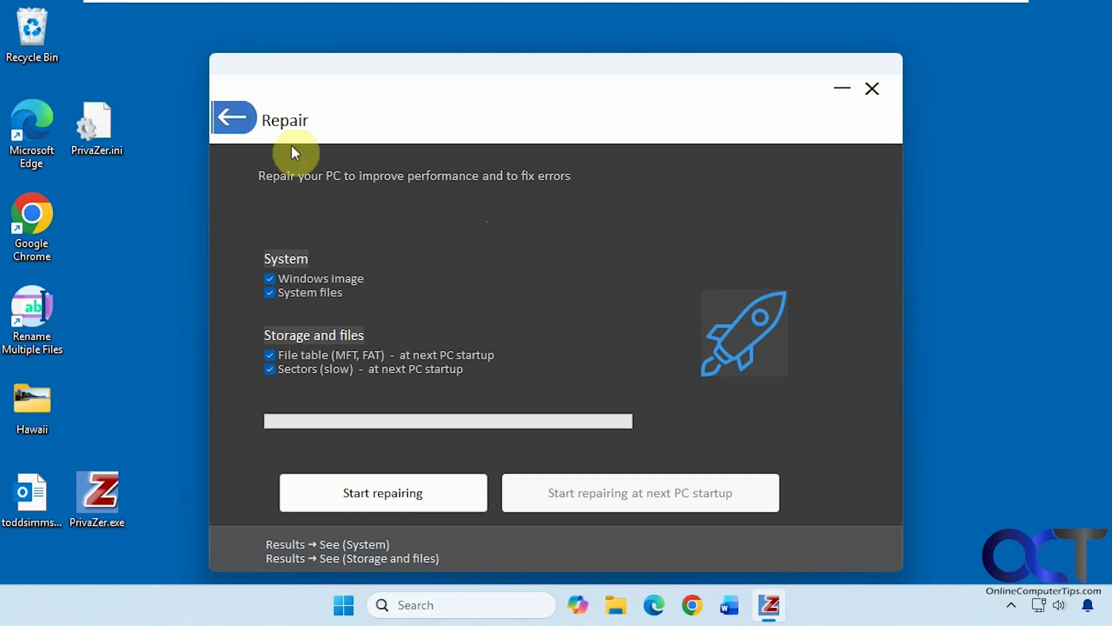
click(234, 118)
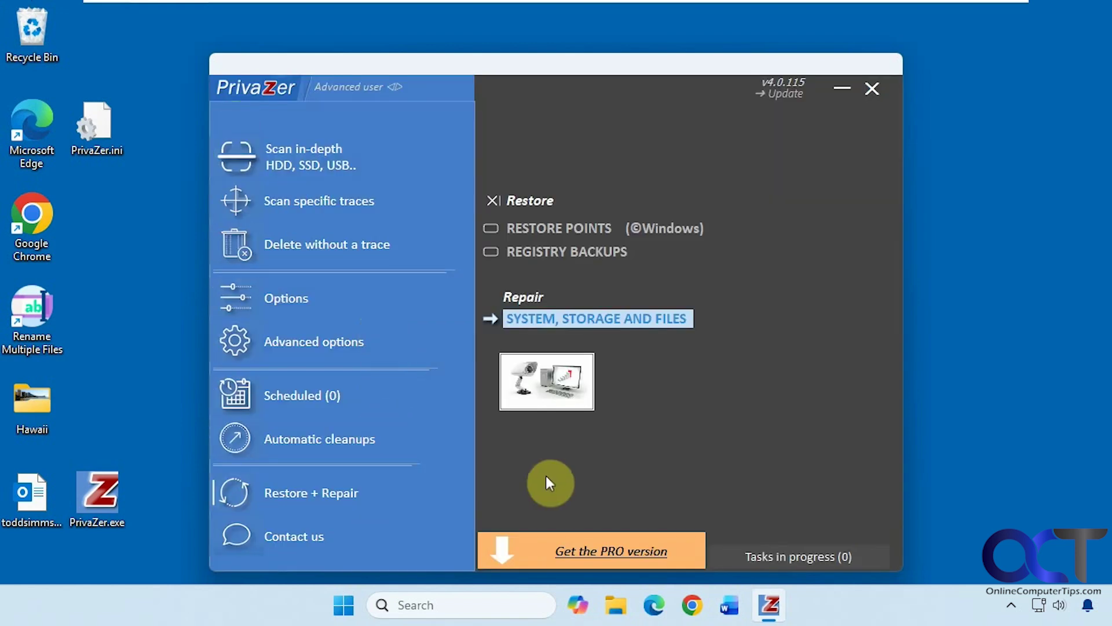
- Check the Tasks in progress log confirming the Data folder deletion, then go back
click(789, 557)
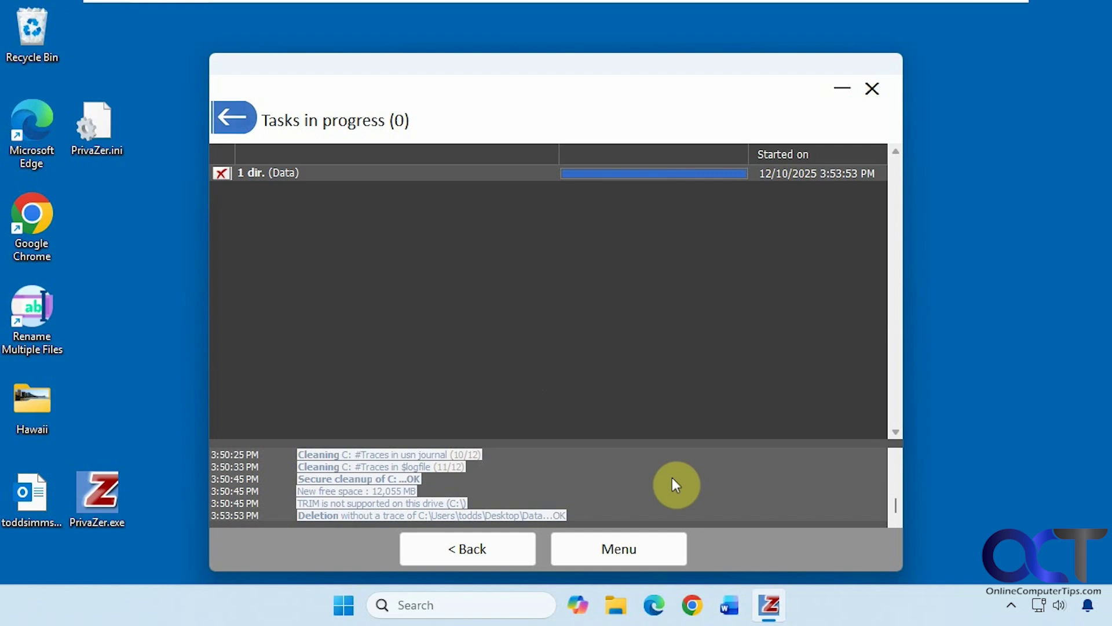
mouse_move(897, 506)
mouse_down()
mouse_move(901, 464)
mouse_move(897, 507)
mouse_up()
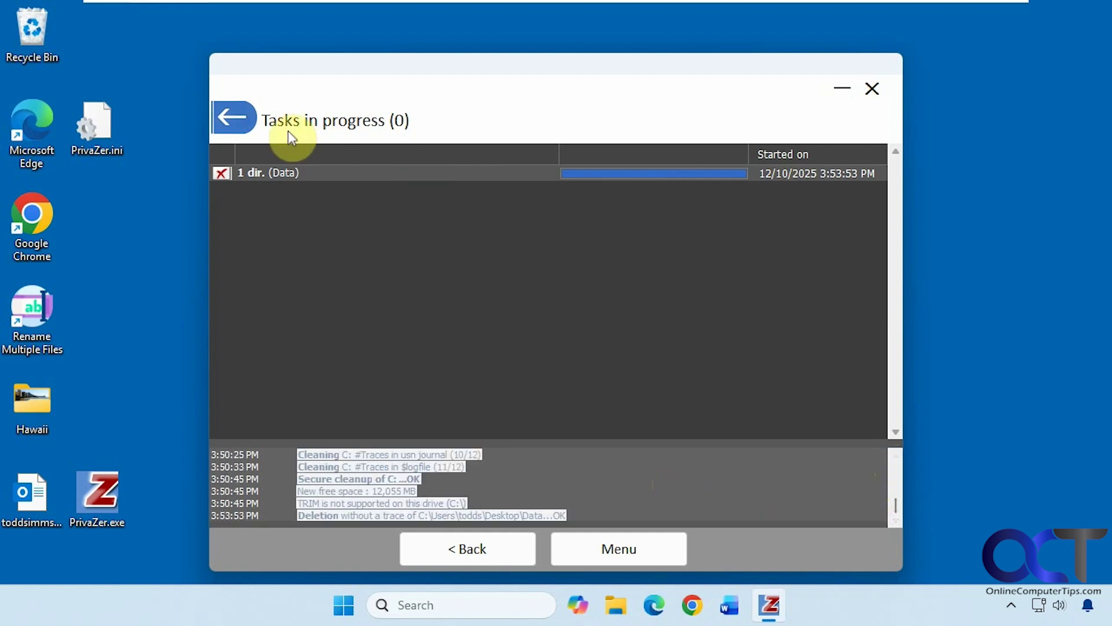
click(239, 120)
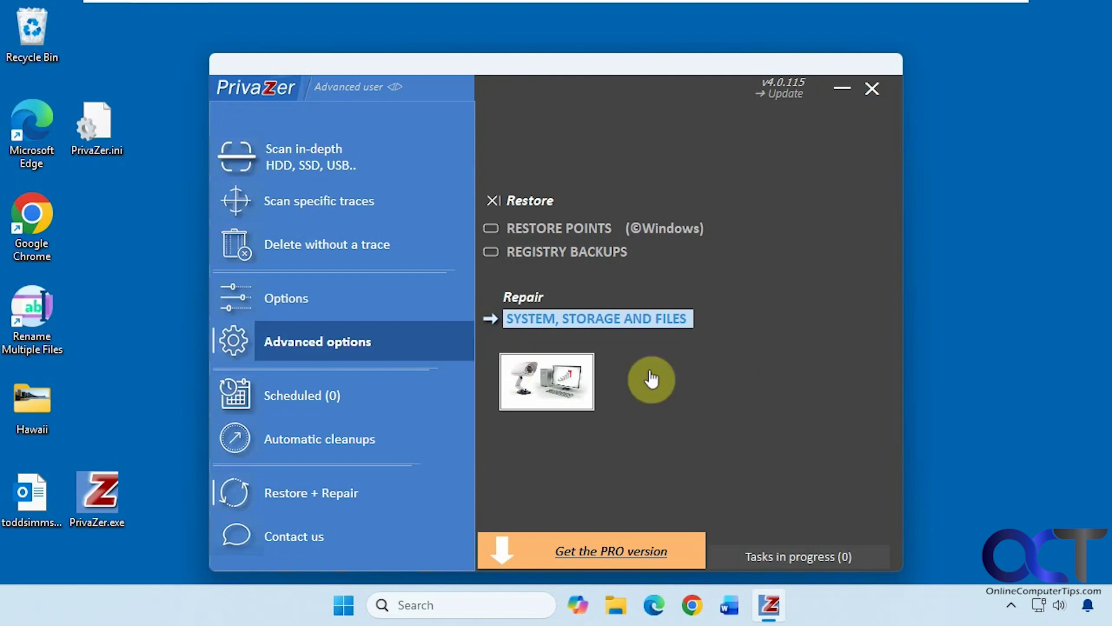
- Review the Getting started setup options with PrivaZer.ini as the setup file, then launch the Buy PRO version page
click(302, 306)
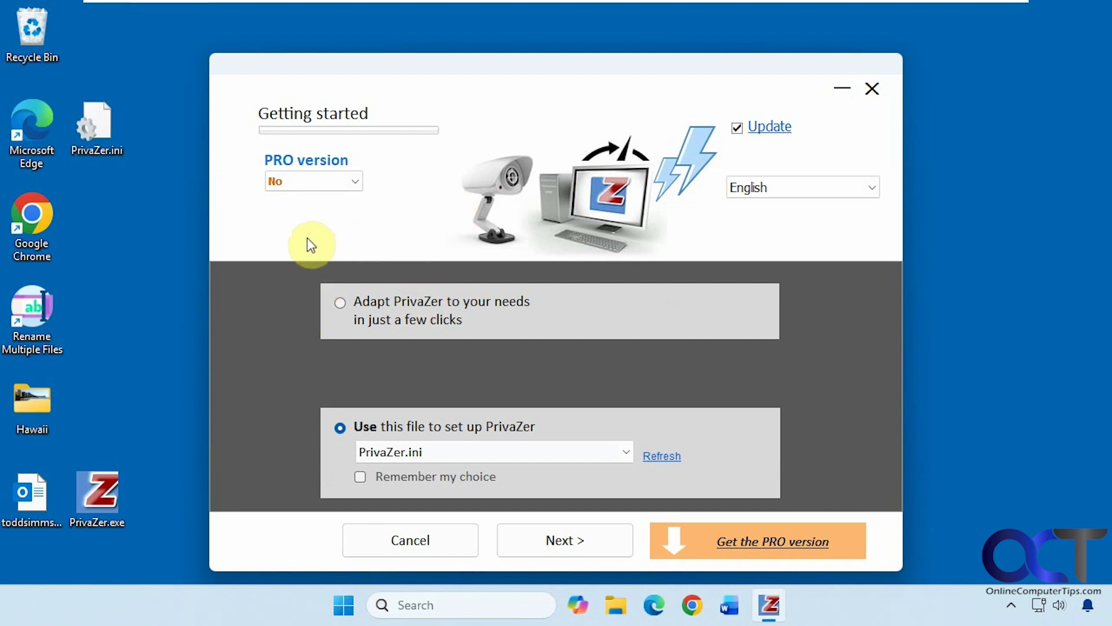
click(110, 153)
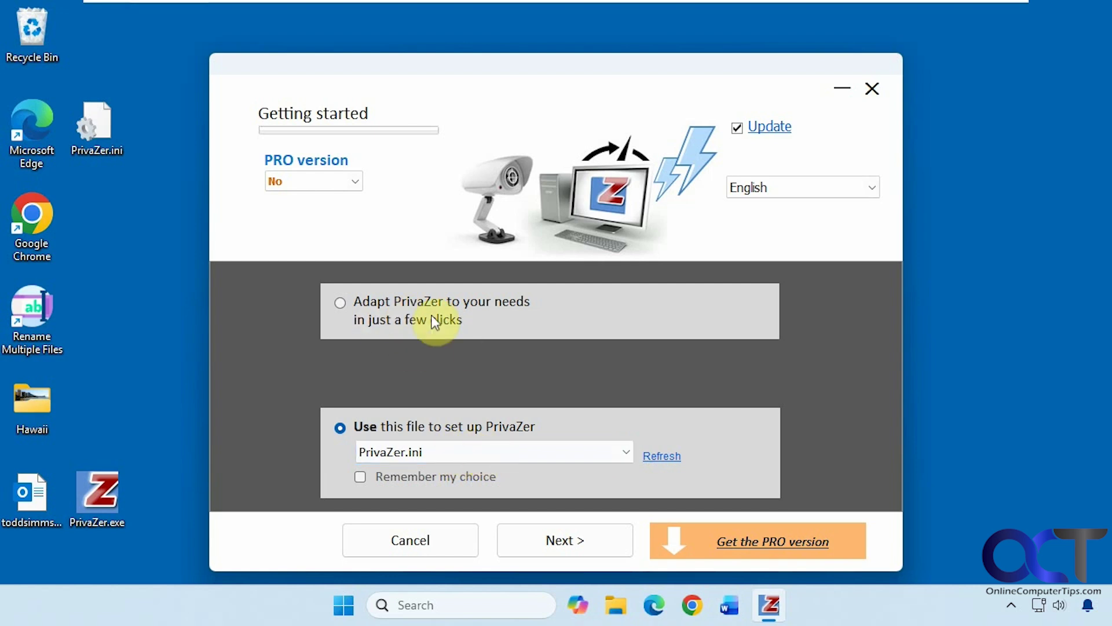
click(625, 454)
click(621, 454)
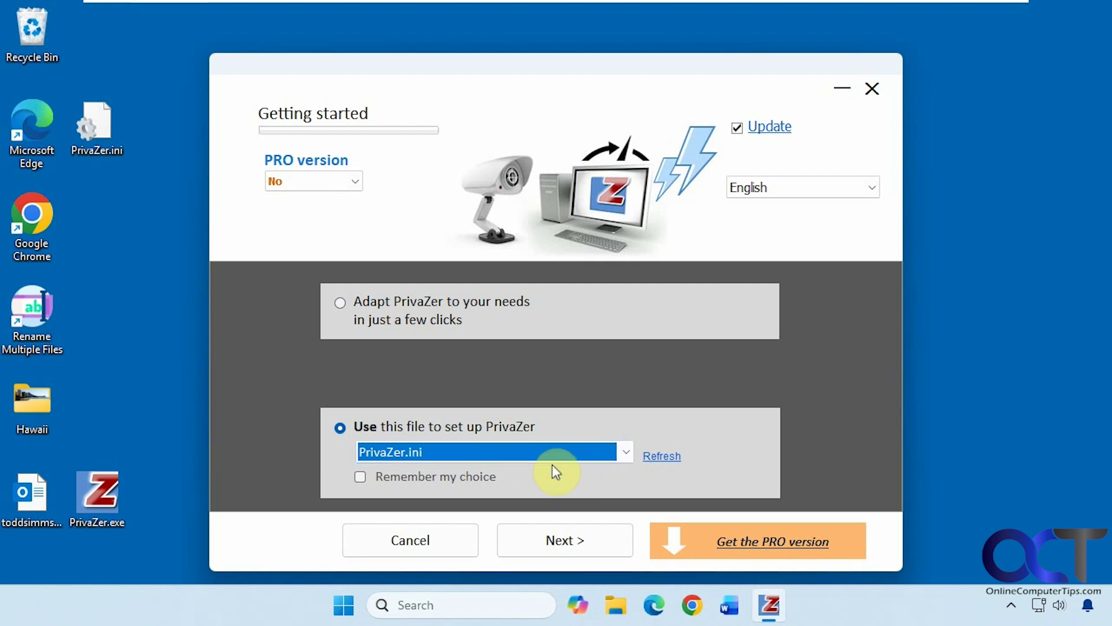
click(773, 541)
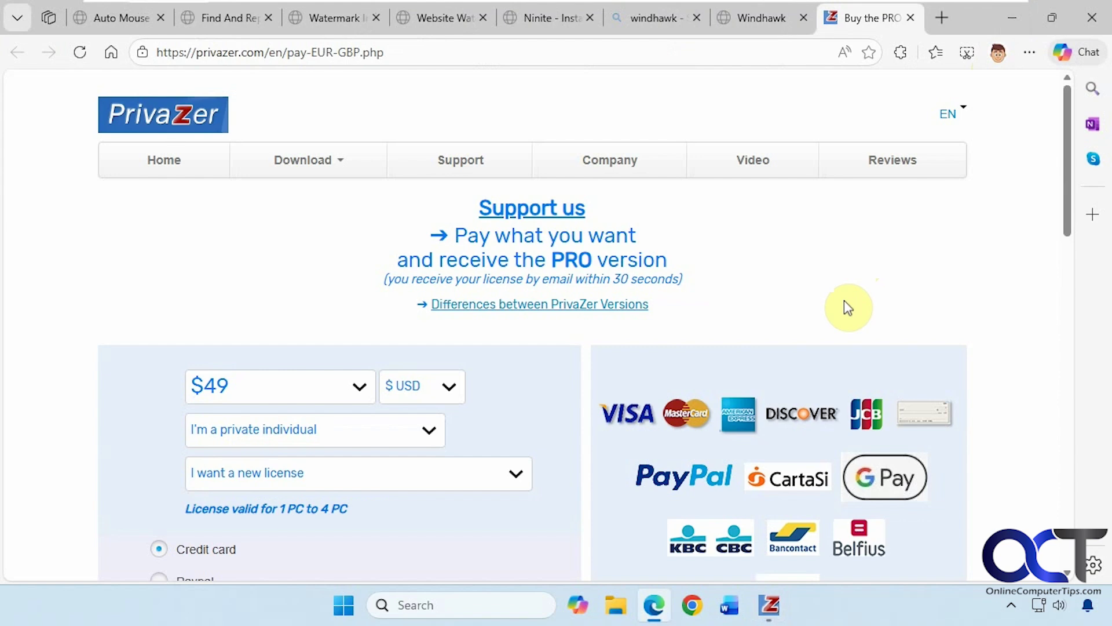
- Fill the $49 USD PRO purchase form as I'm a company wanting a new license for 1 to 4 PCs
click(427, 432)
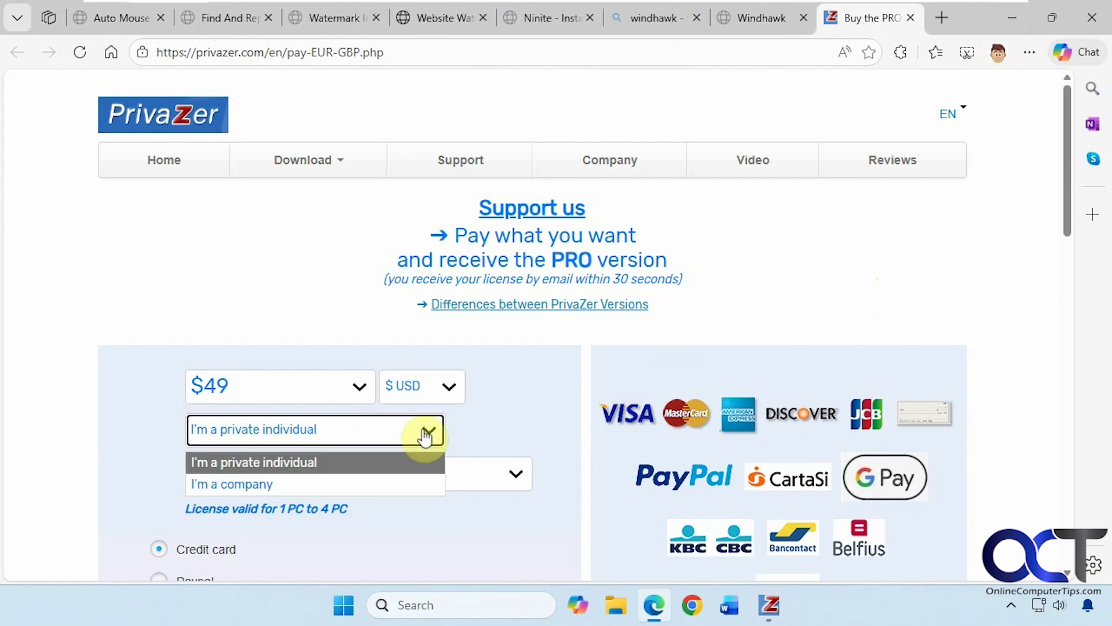
click(404, 480)
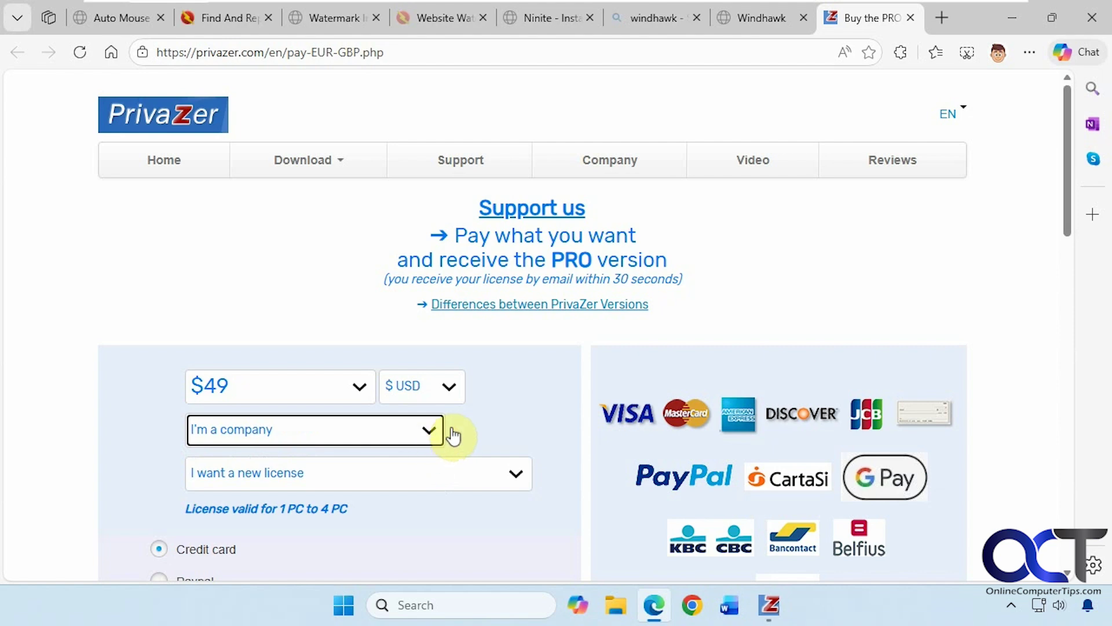
scroll(490, 427, down, 3)
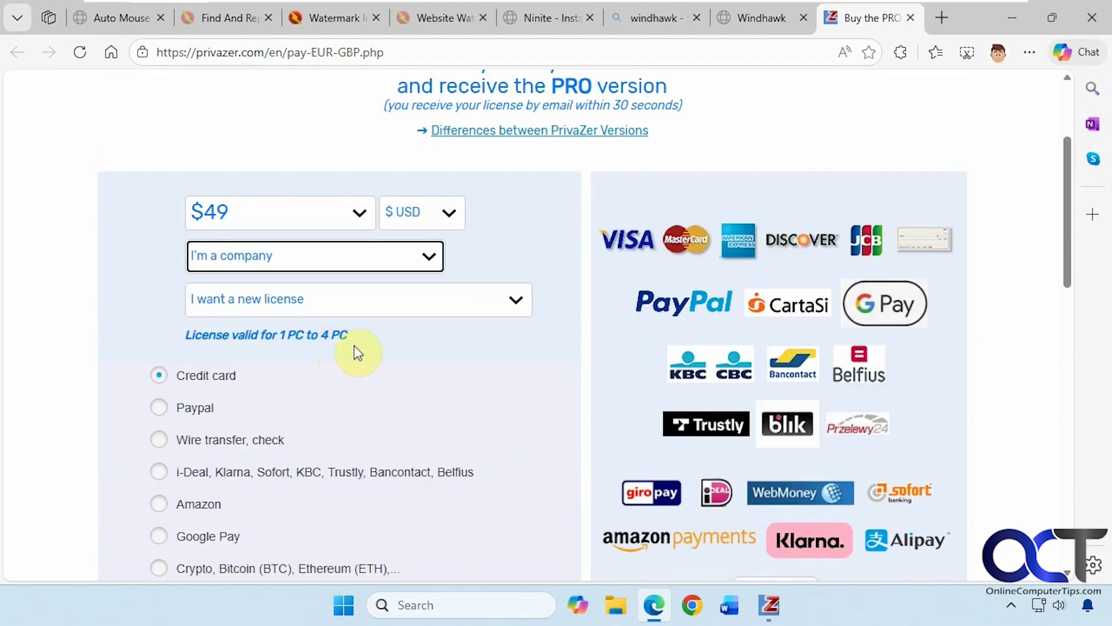
click(389, 306)
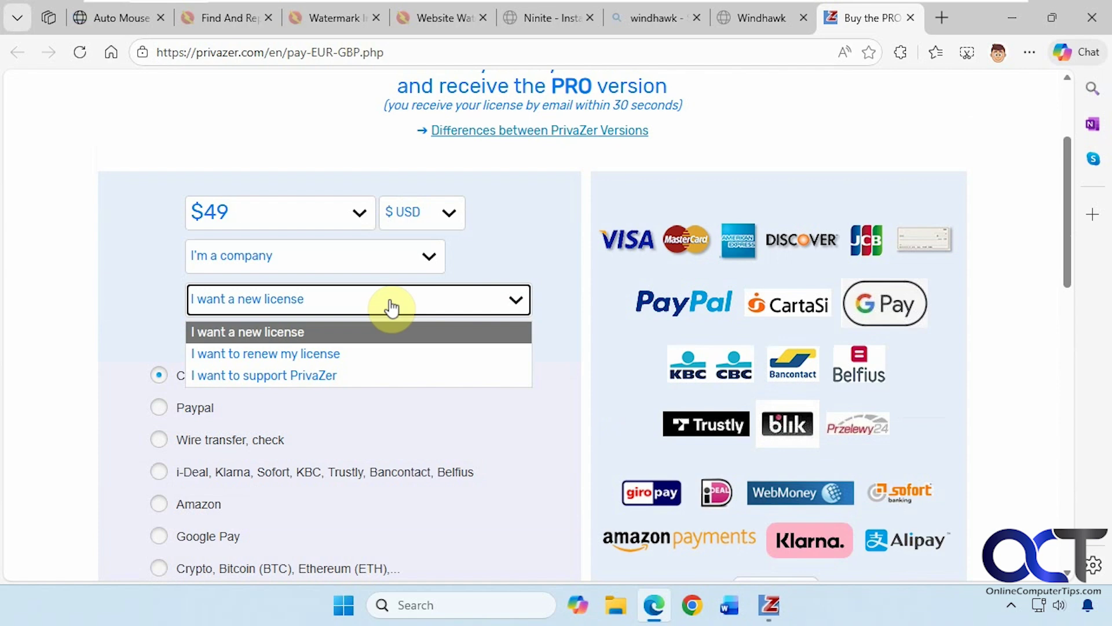
click(390, 307)
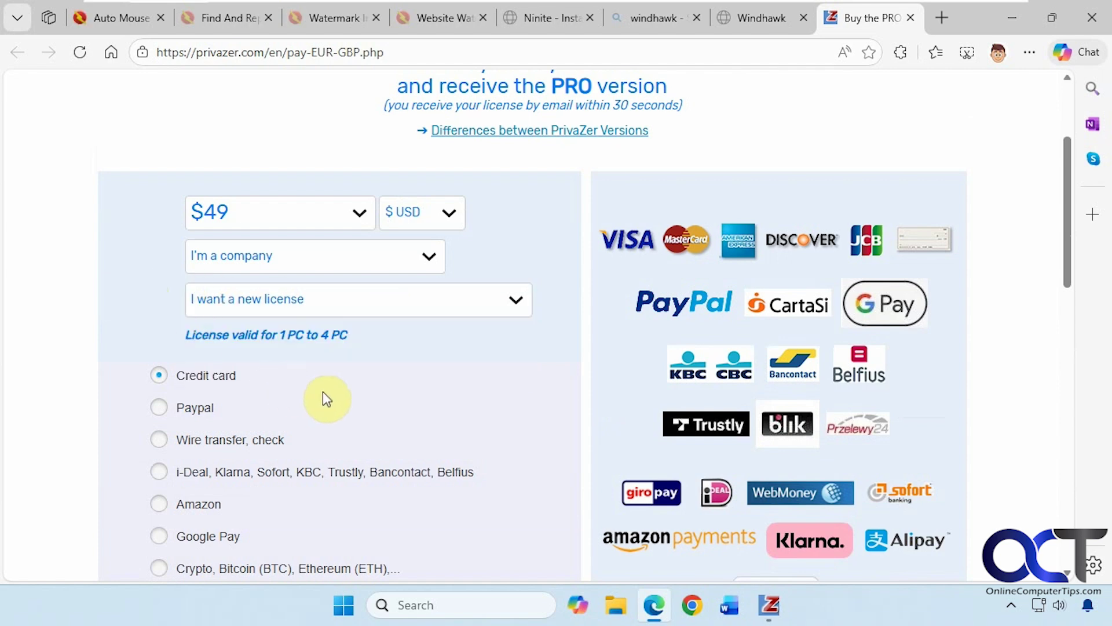
scroll(322, 391, down, 7)
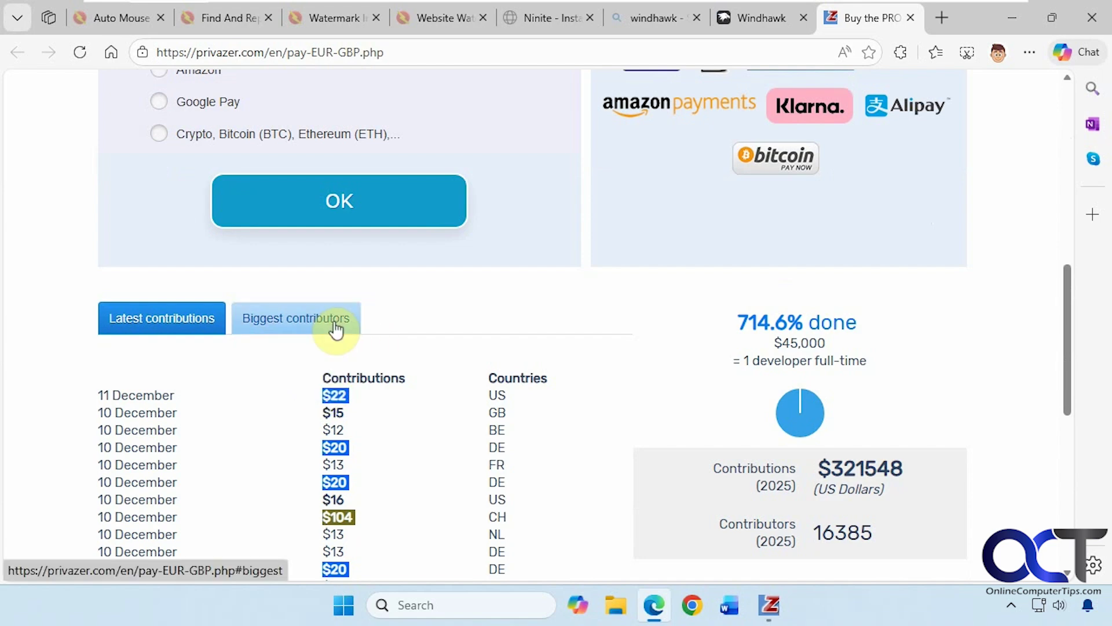
click(1012, 18)
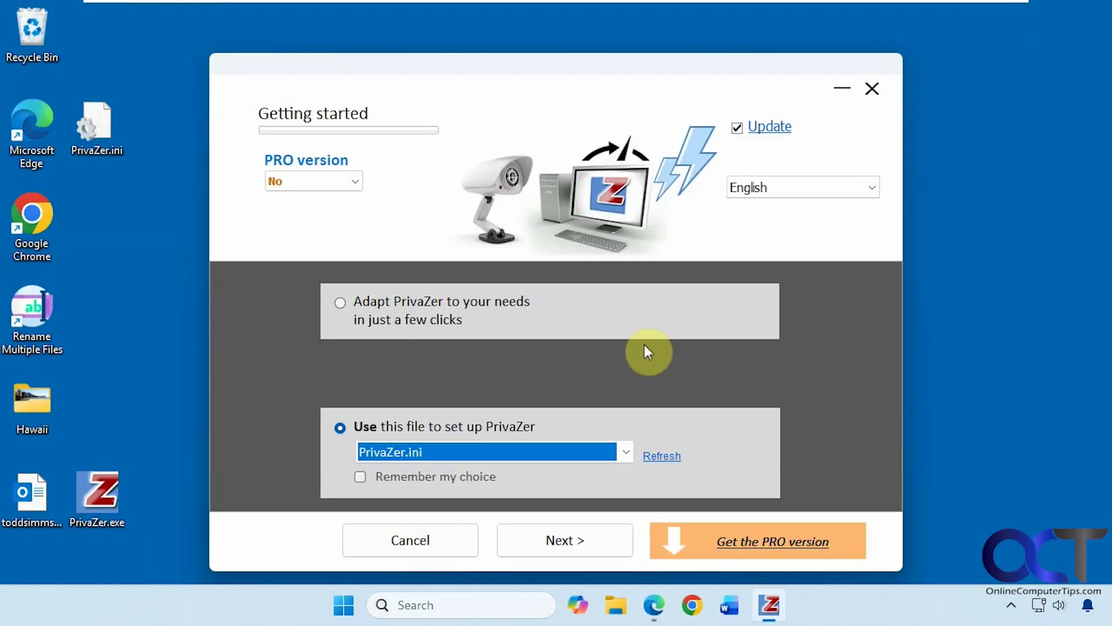